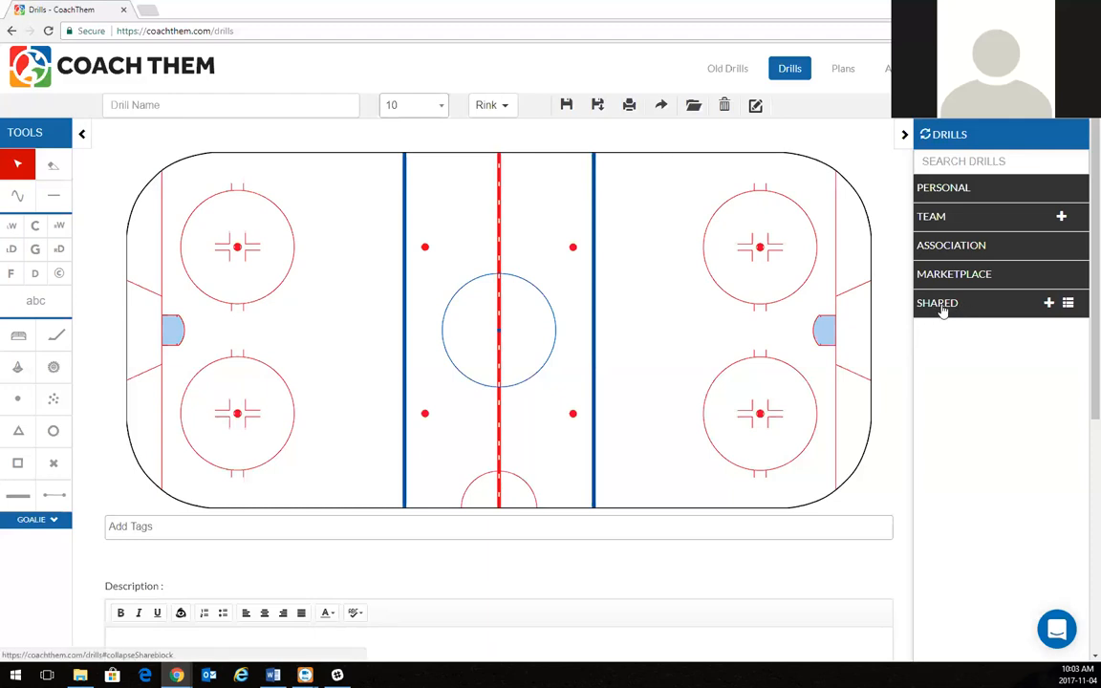
# Browse a coach's shared drill folders, then load Best Drill Ever from Personal > 1 vs 1.
pyautogui.click(941, 305)
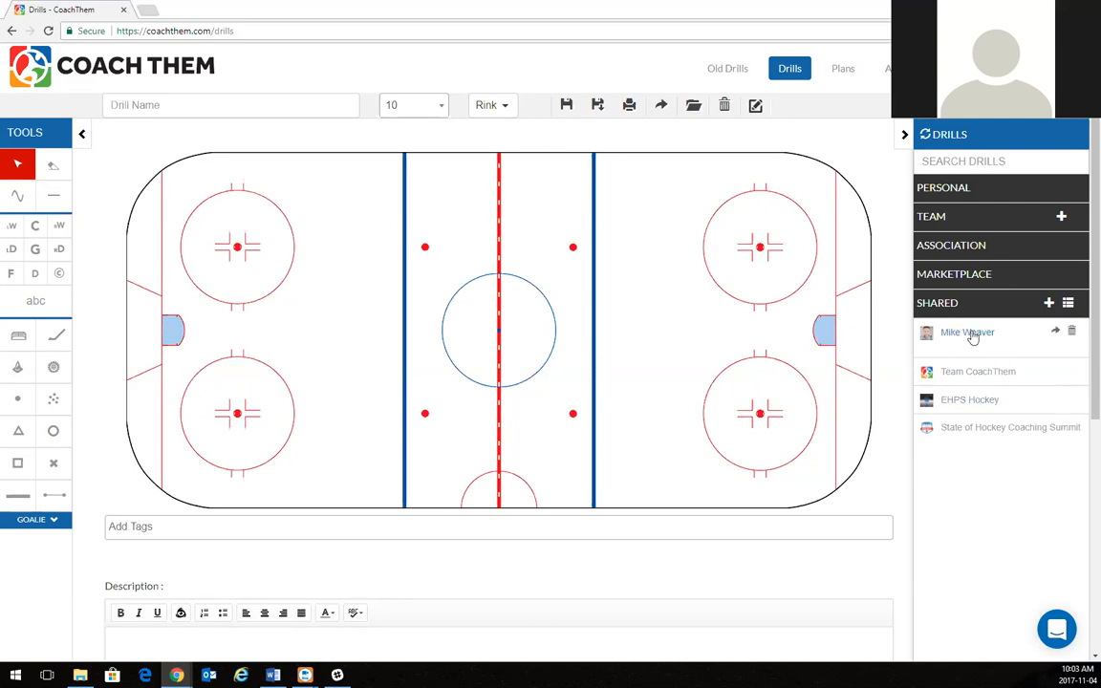
pyautogui.click(969, 334)
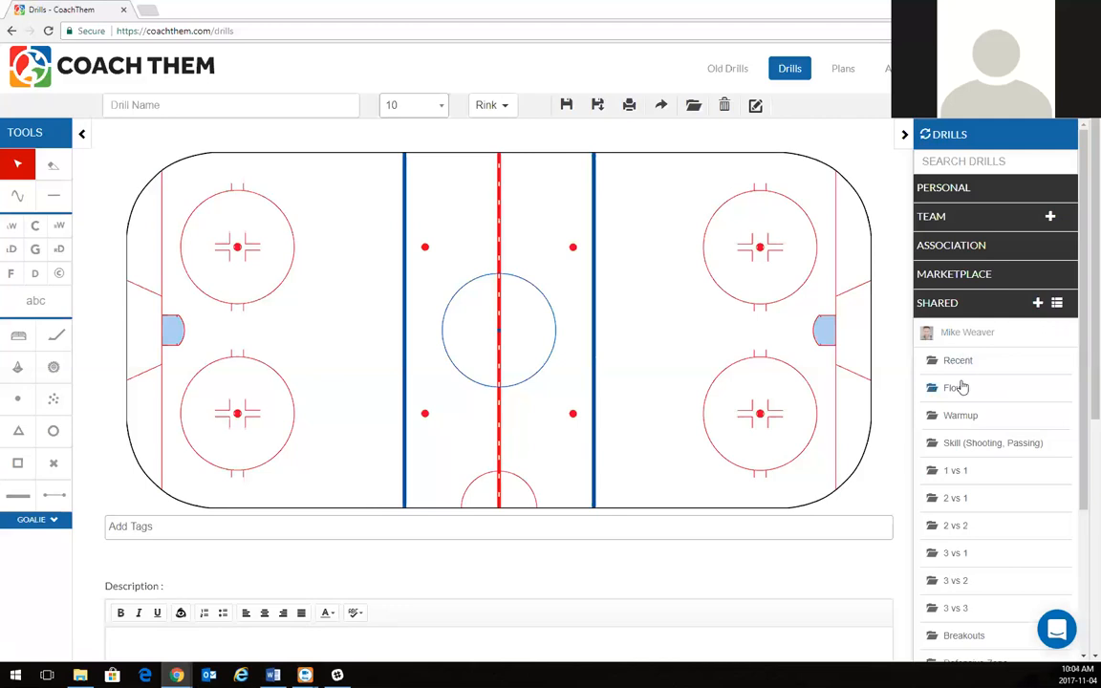
pyautogui.scroll(-1, 963, 386)
pyautogui.scroll(-1, 963, 386)
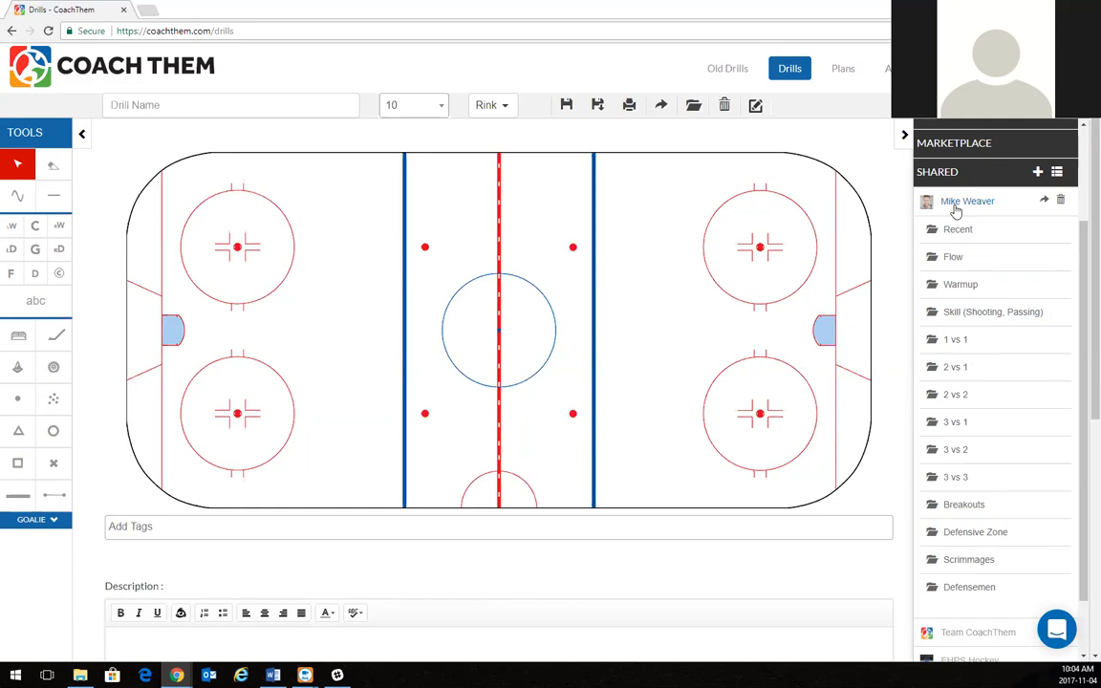
pyautogui.click(956, 209)
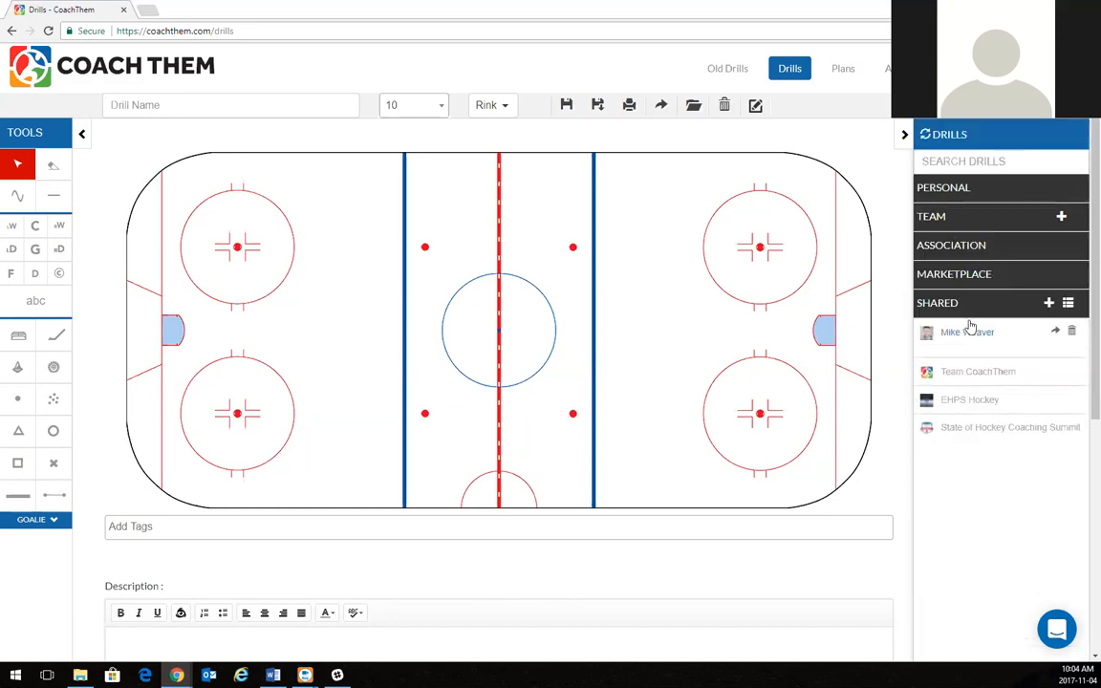
pyautogui.click(969, 190)
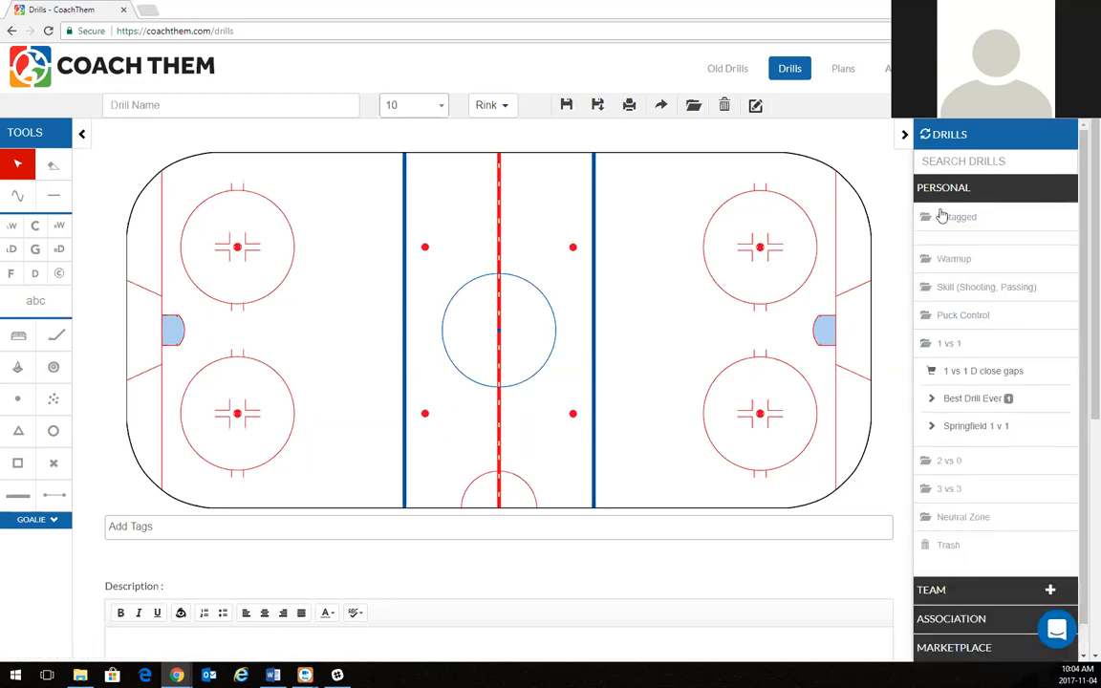
pyautogui.click(983, 408)
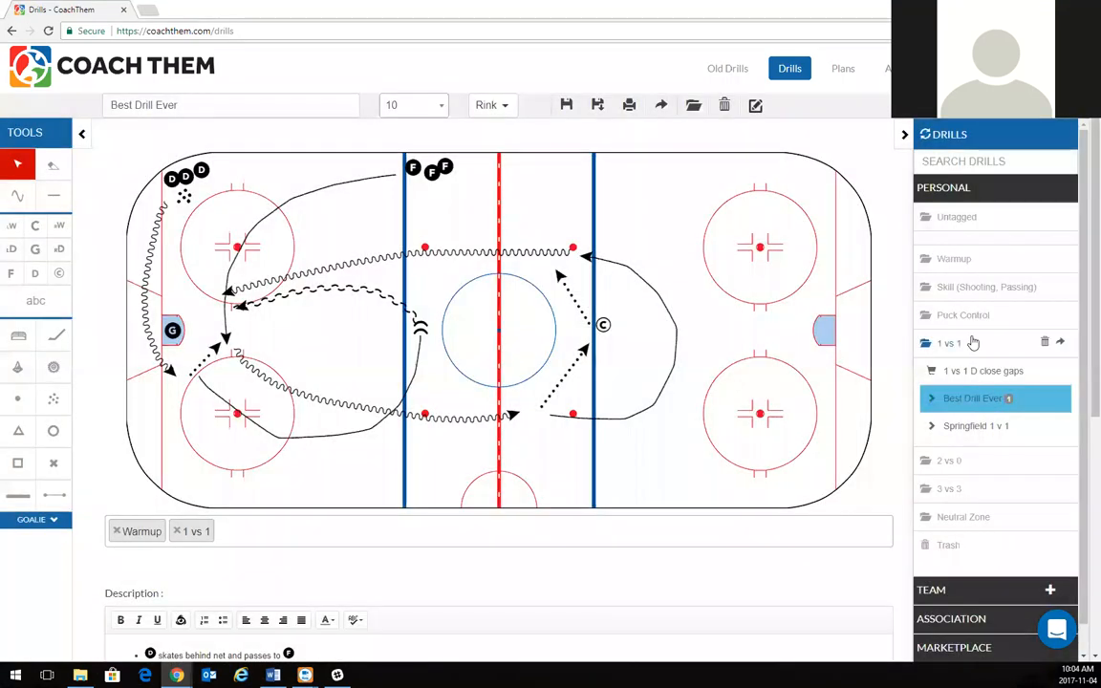
# Share Best Drill Ever with a coach found by e-mail search, with Allow Edit turned off.
pyautogui.click(973, 343)
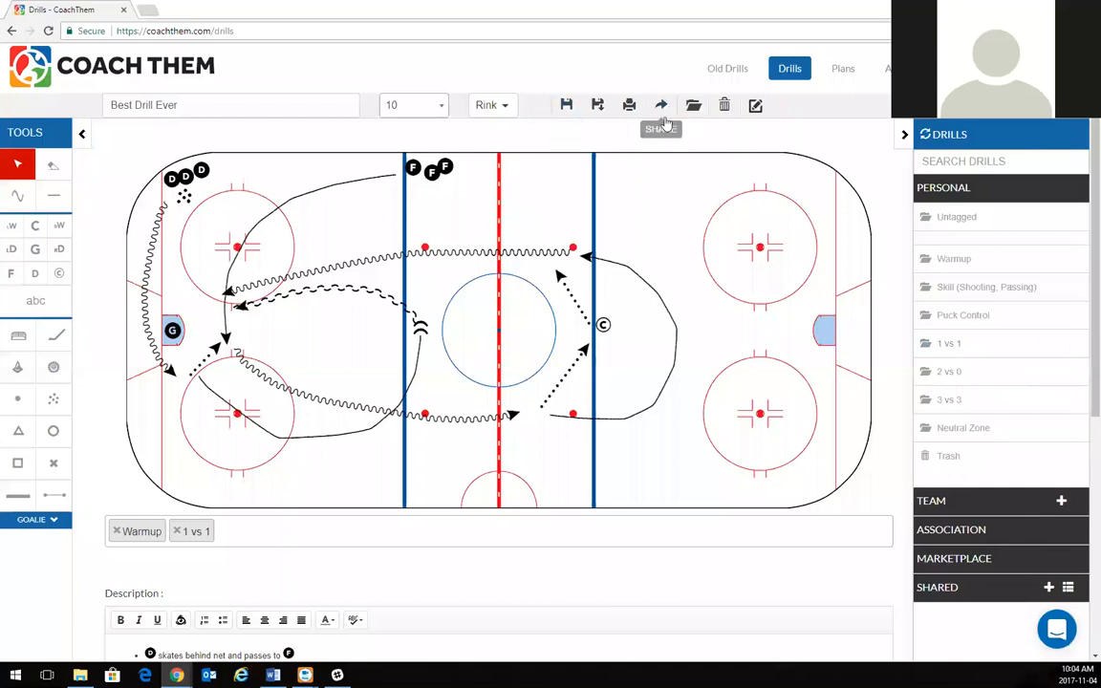
pyautogui.click(666, 114)
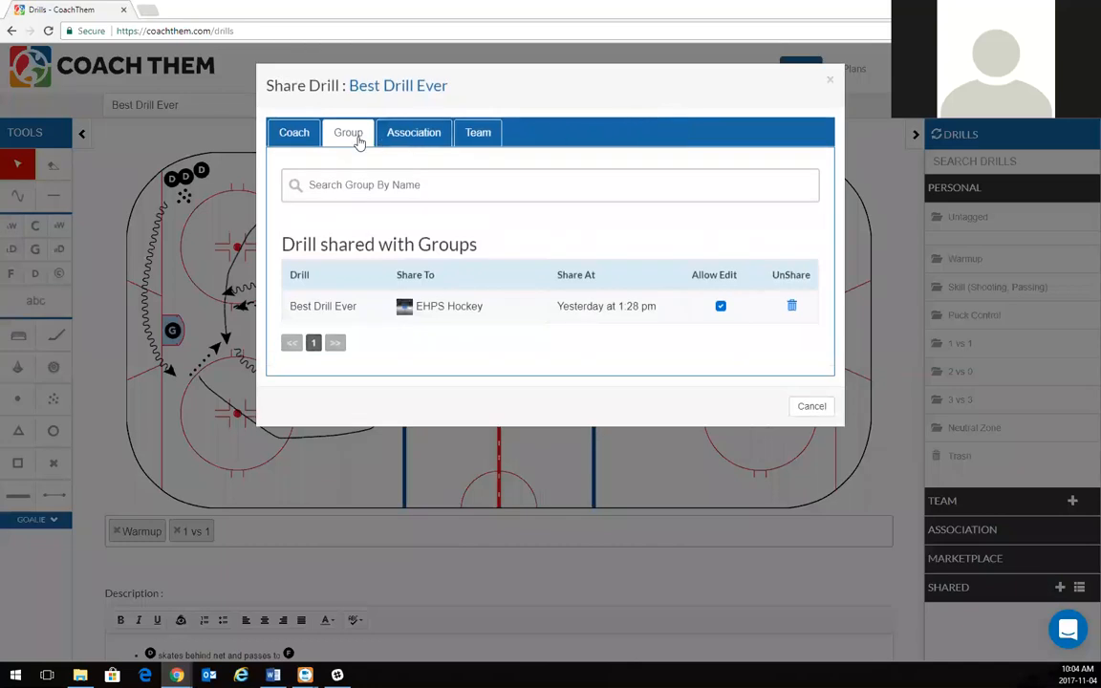
pyautogui.click(301, 142)
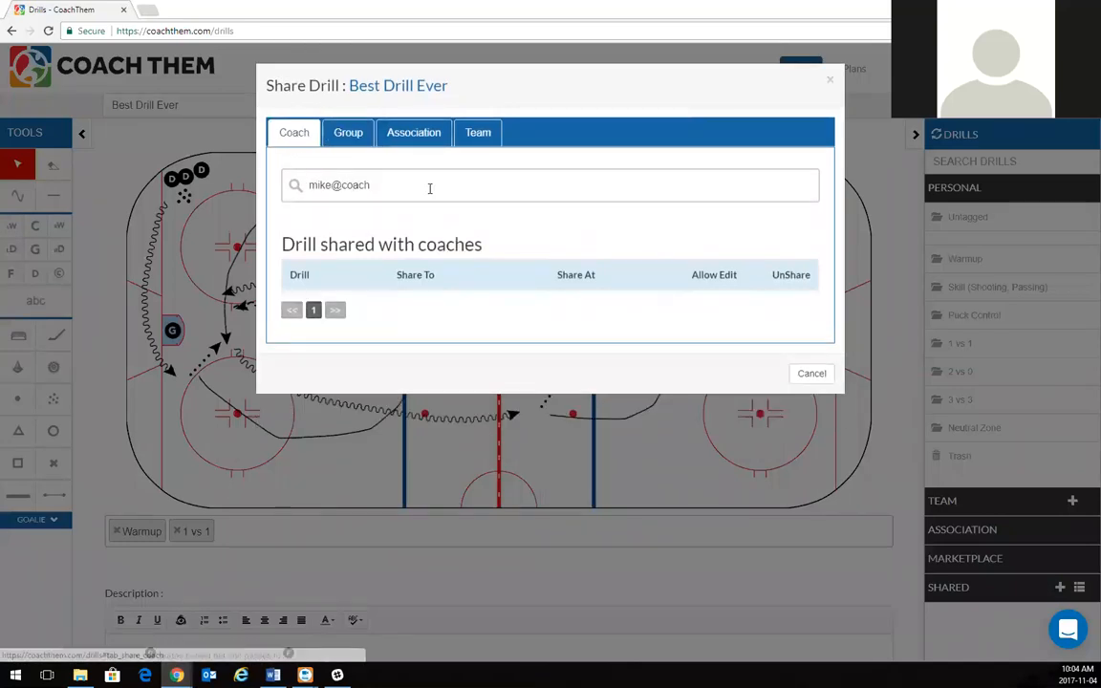
pyautogui.click(449, 187)
pyautogui.hotkey('ctrl', 'a')
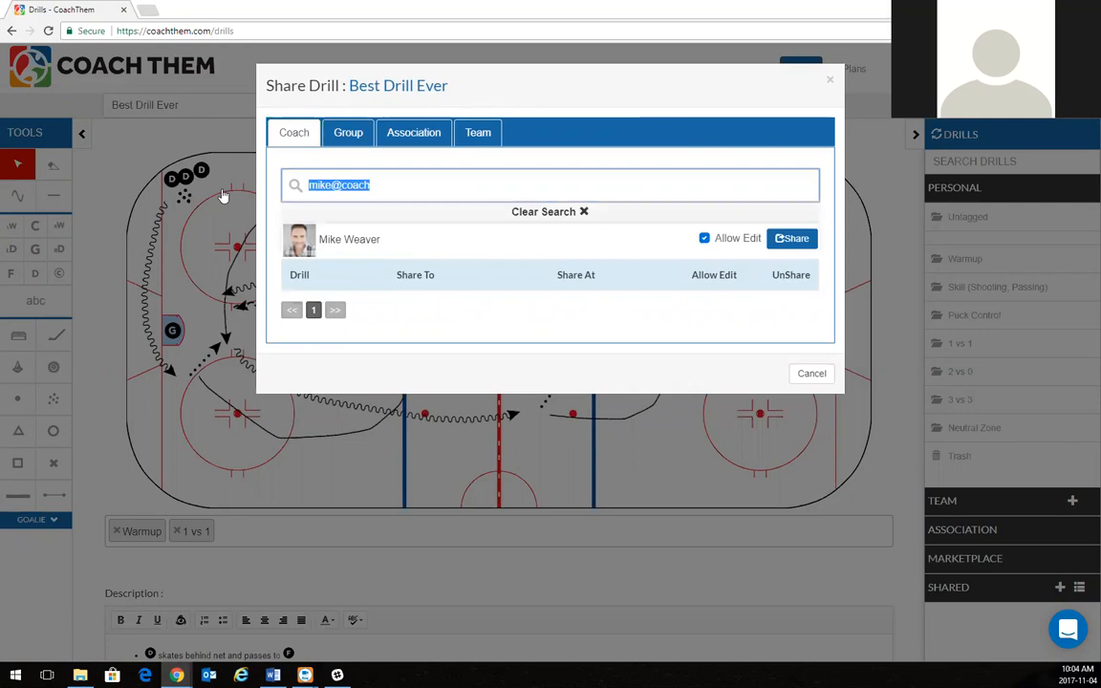
pyautogui.press('BackSpace')
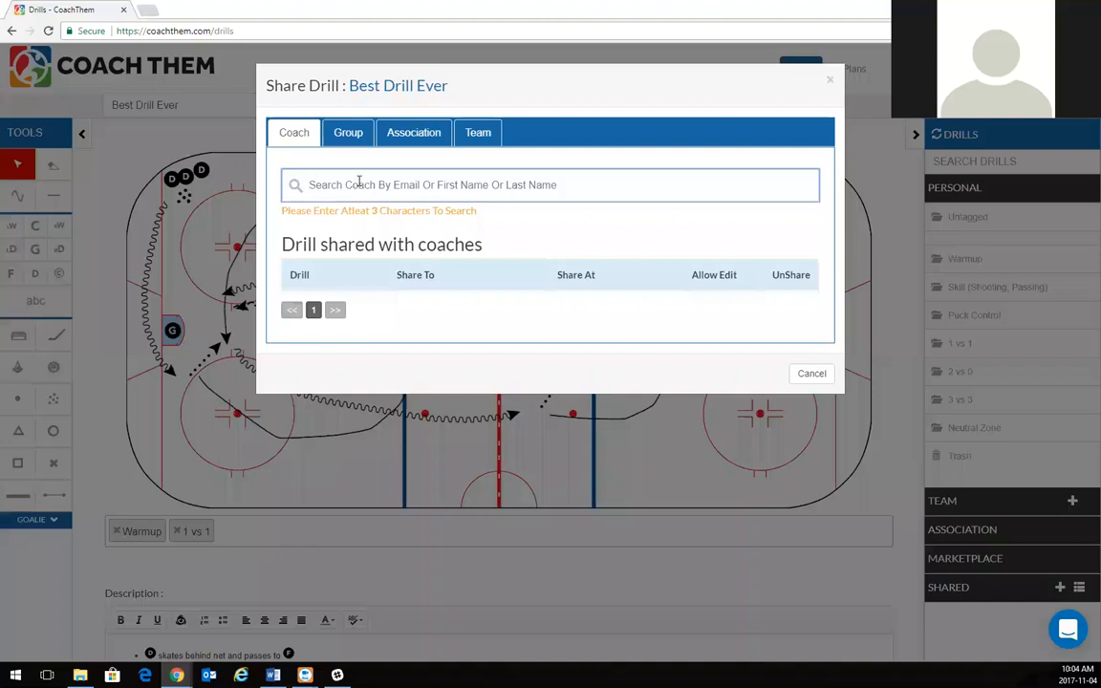
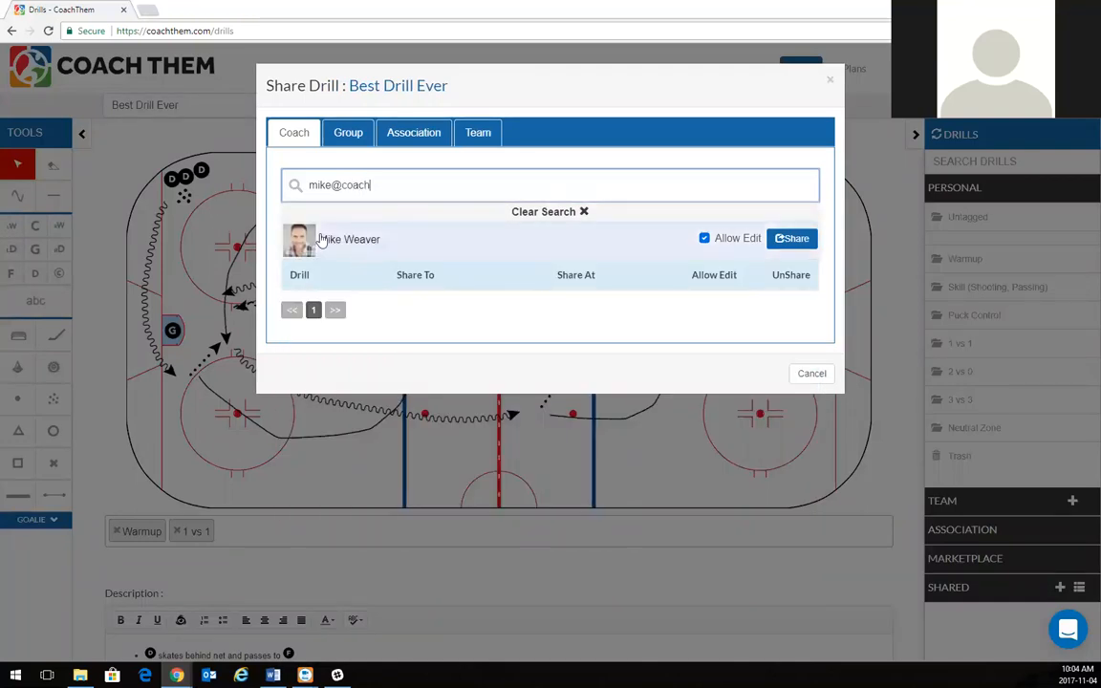
pyautogui.click(706, 239)
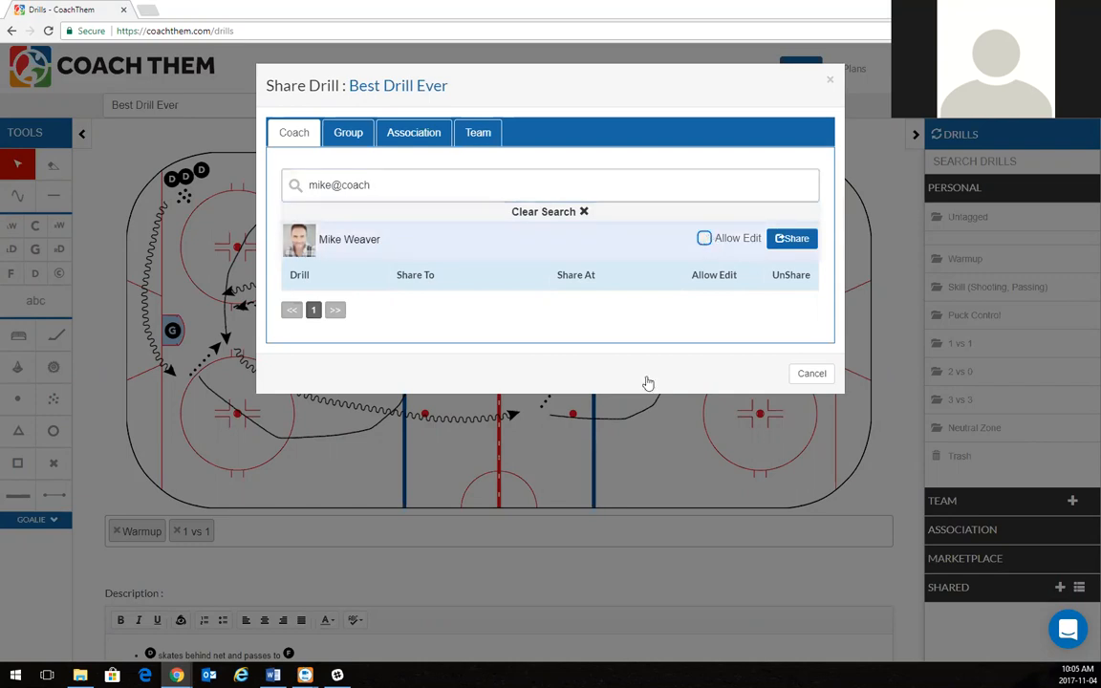
pyautogui.click(790, 241)
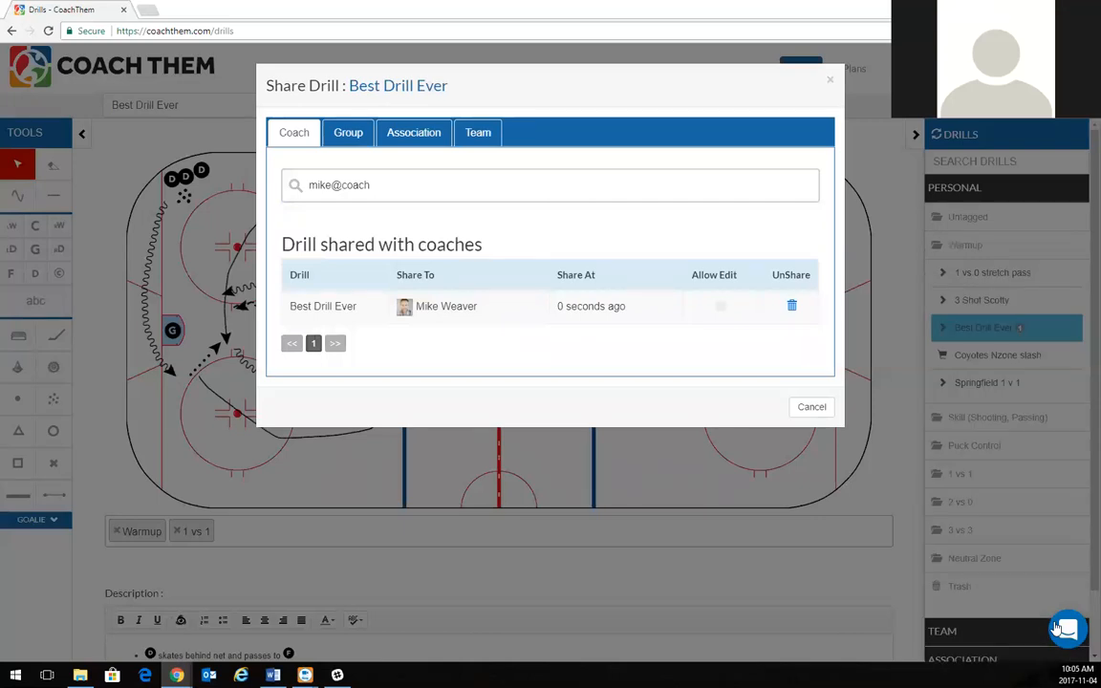
# Cancel the Share Drill dialog, collapse Personal and expand Shared in the Drills panel.
pyautogui.click(828, 407)
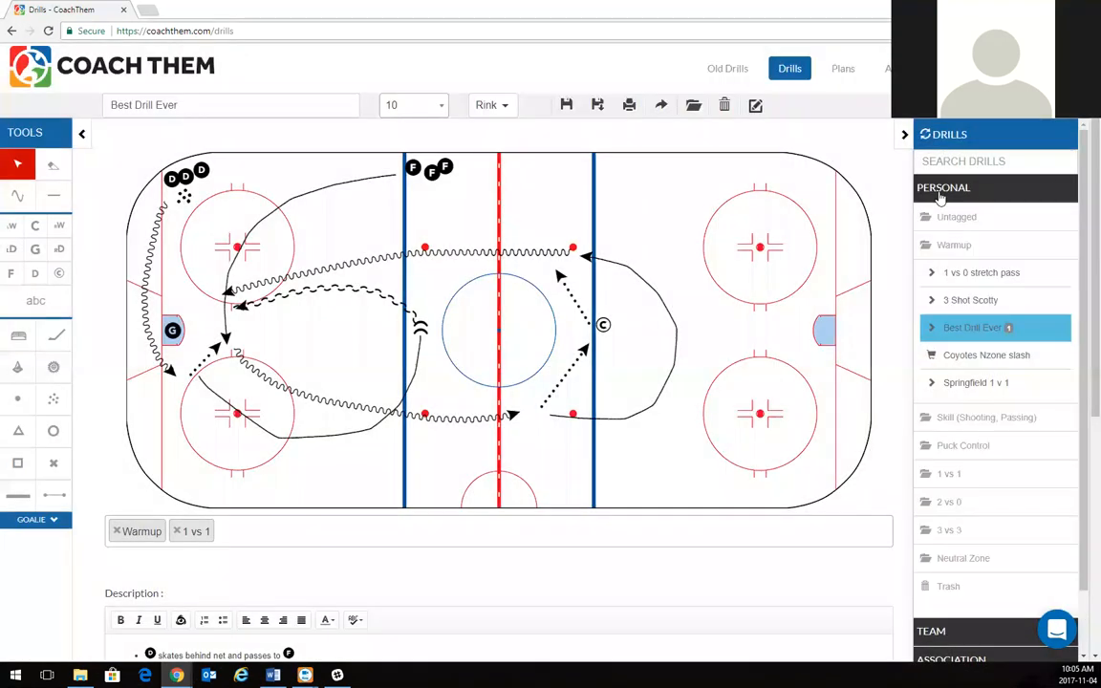
pyautogui.click(942, 192)
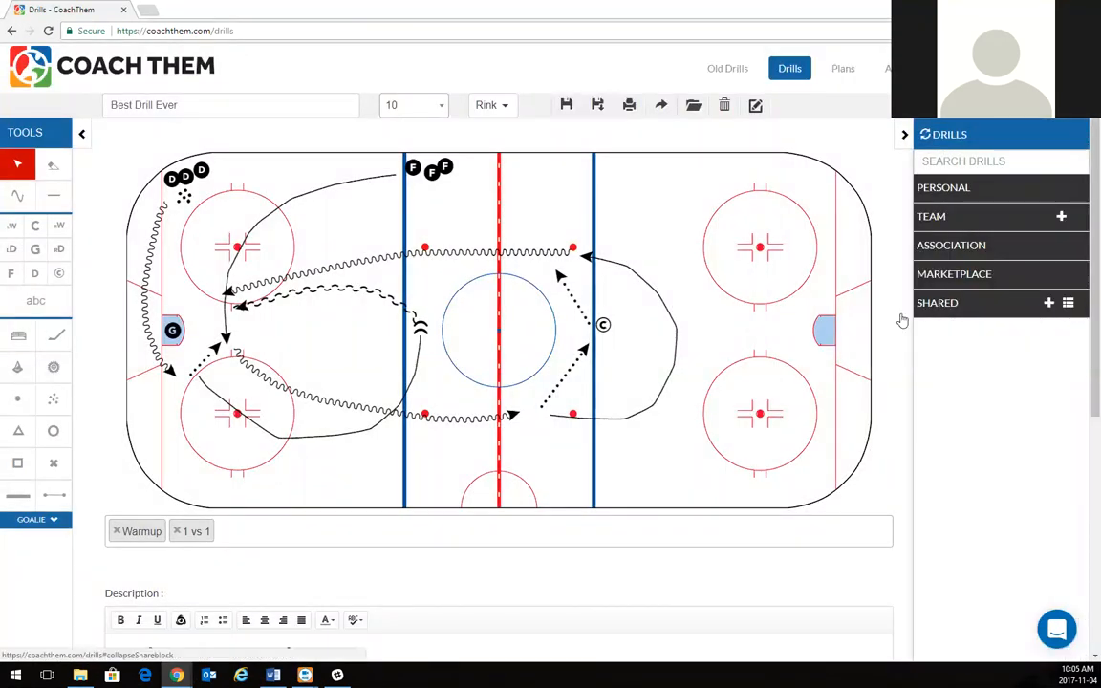
pyautogui.click(951, 304)
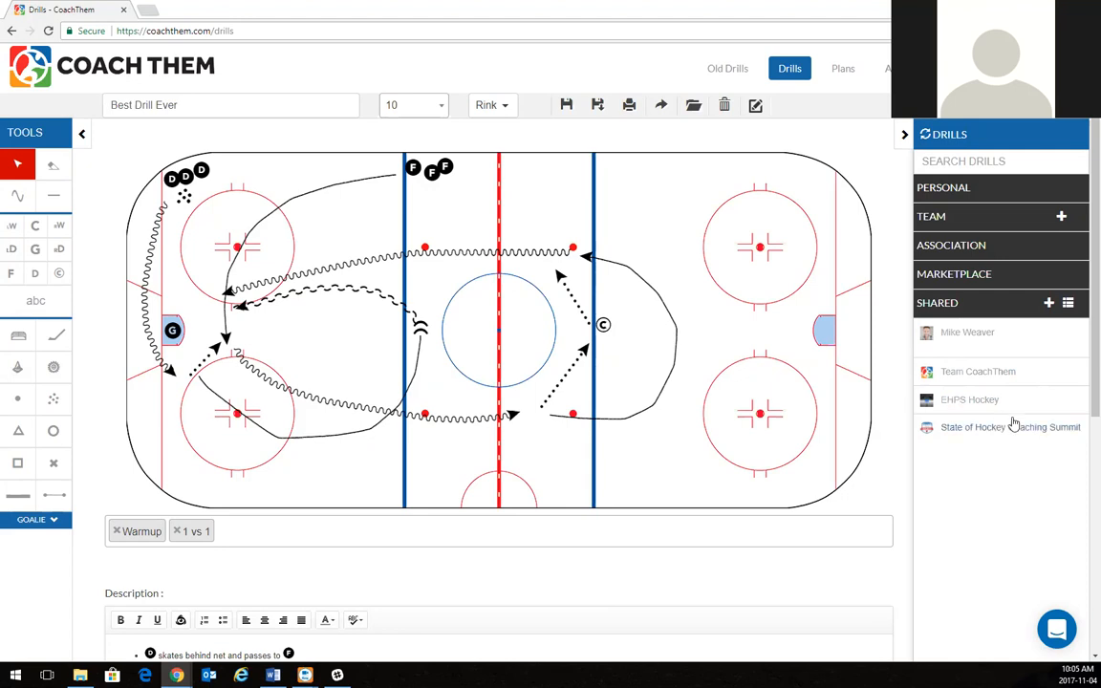
# Create a new shared group named 'Webinar Group'.
pyautogui.click(1048, 304)
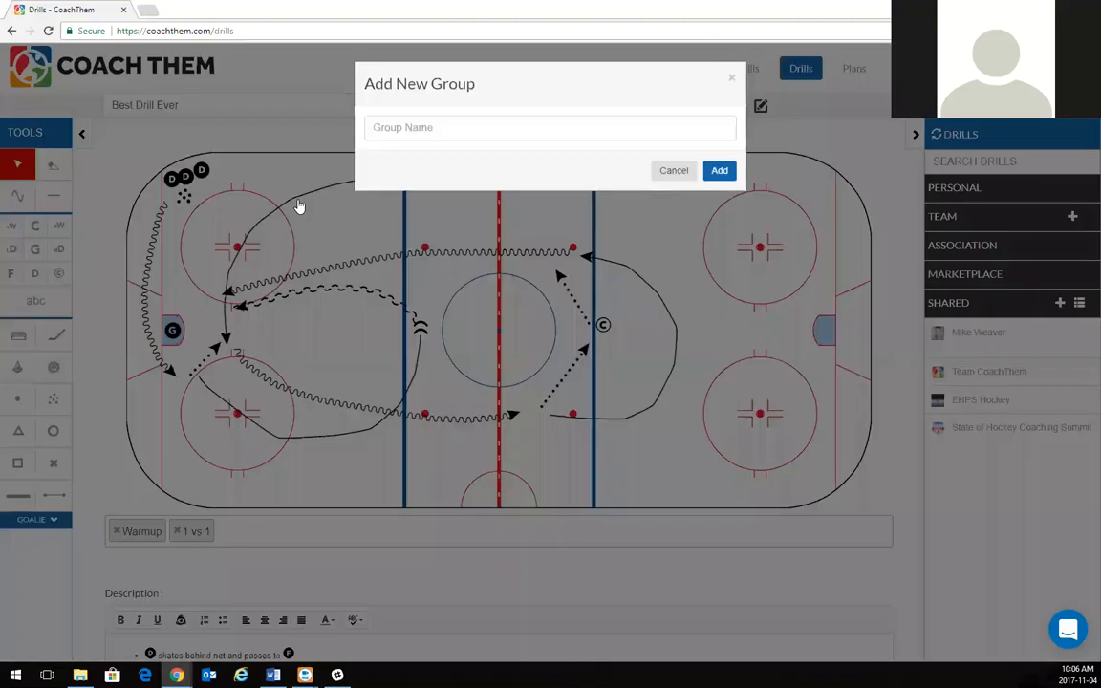
pyautogui.click(414, 128)
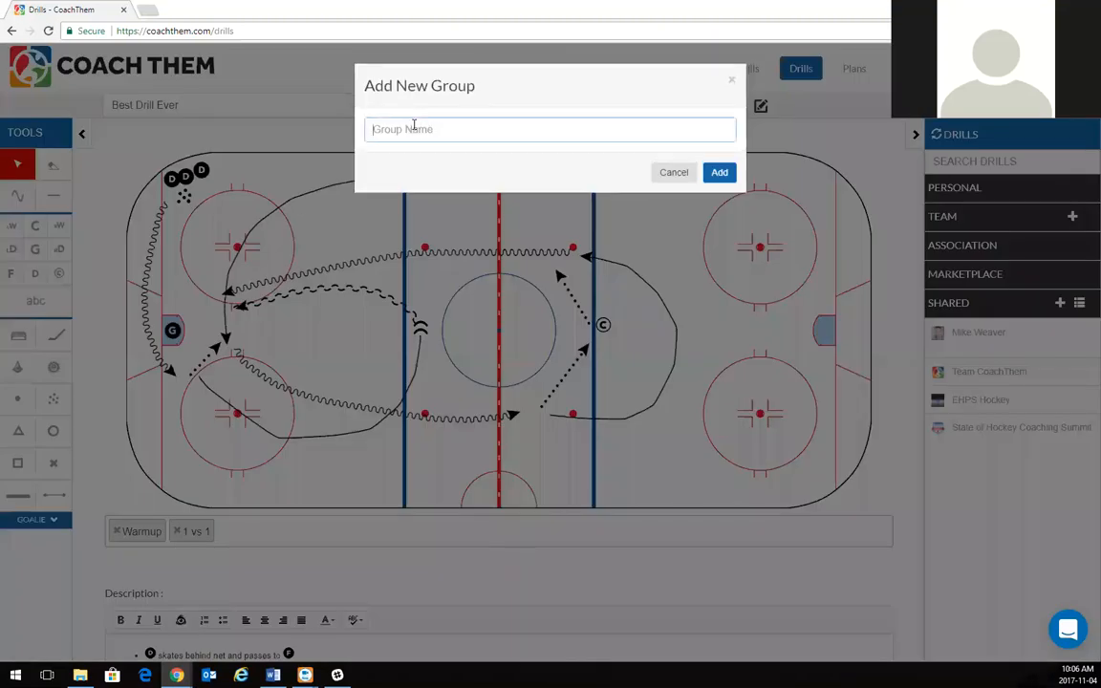
pyautogui.write('Webinar Group')
pyautogui.click(730, 173)
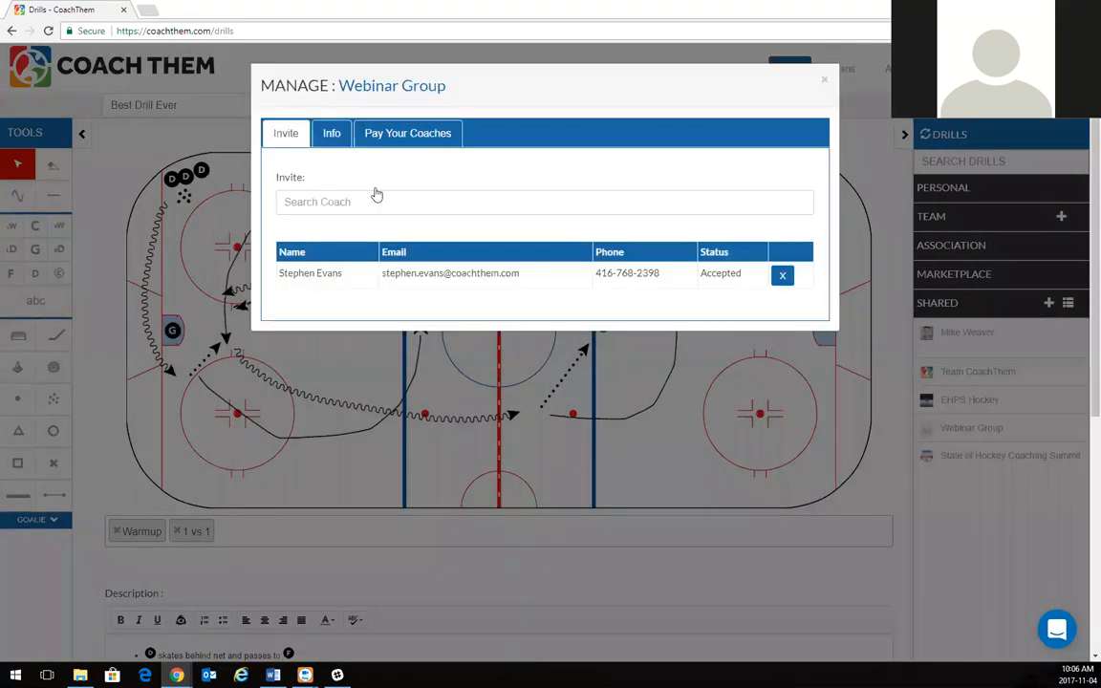
# Clear the coach invite search, check the Info and Pay Your Coaches tabs, then close the window.
pyautogui.click(325, 208)
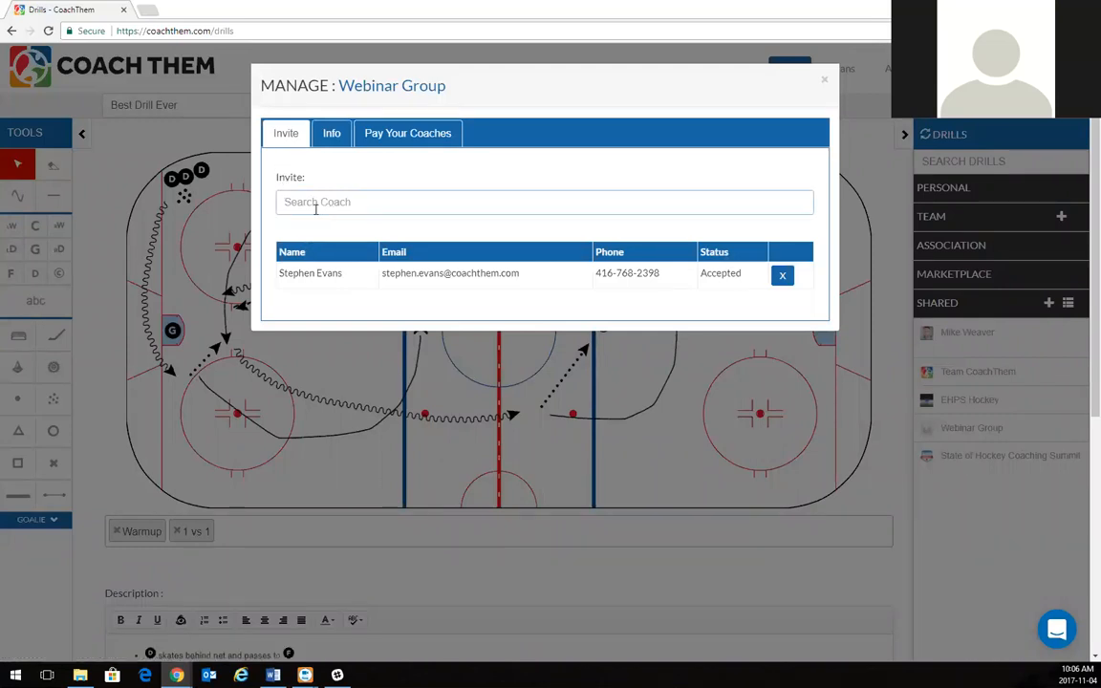
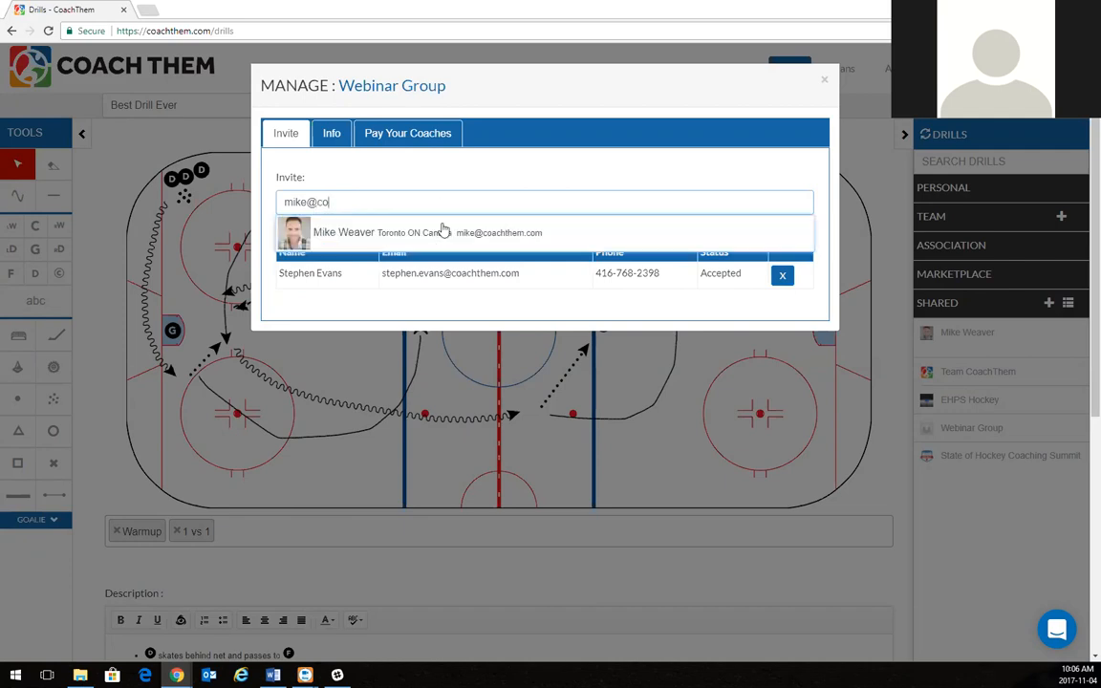
pyautogui.moveTo(334, 202); pyautogui.dragTo(237, 208)
pyautogui.press('BackSpace')
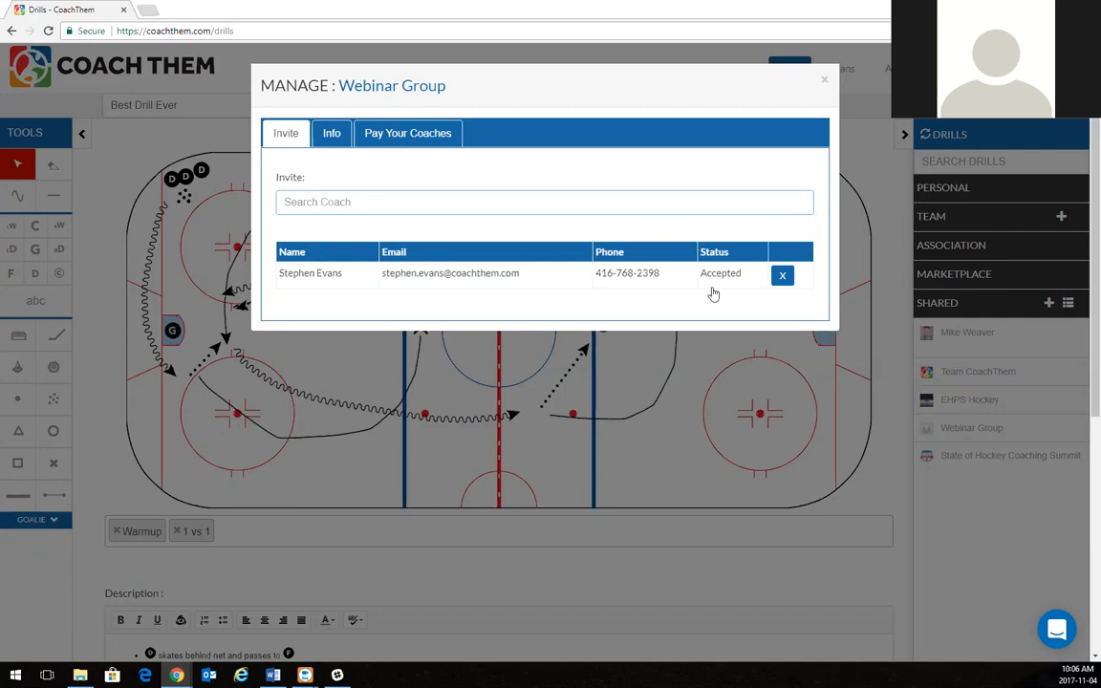
pyautogui.click(330, 135)
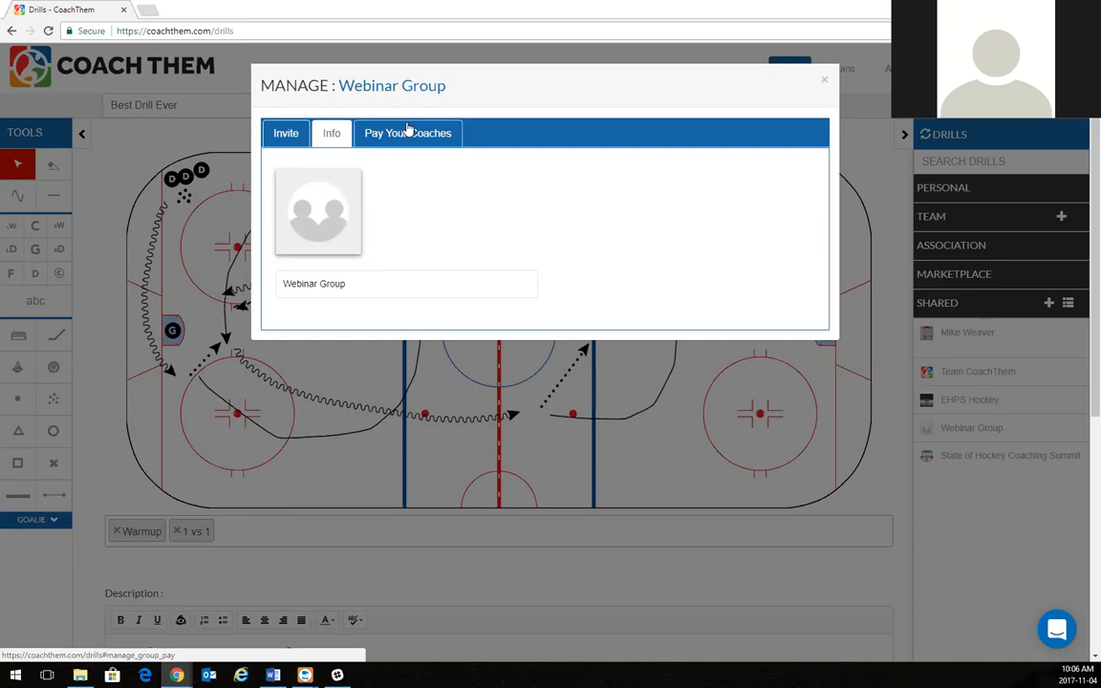
pyautogui.click(371, 135)
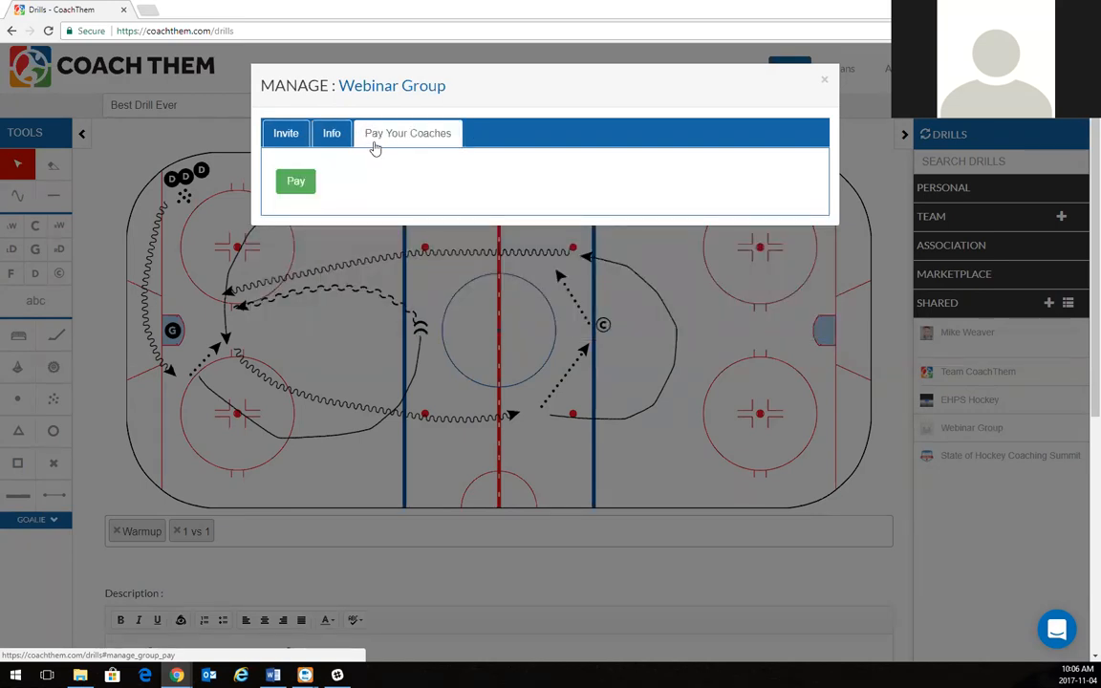
pyautogui.click(824, 84)
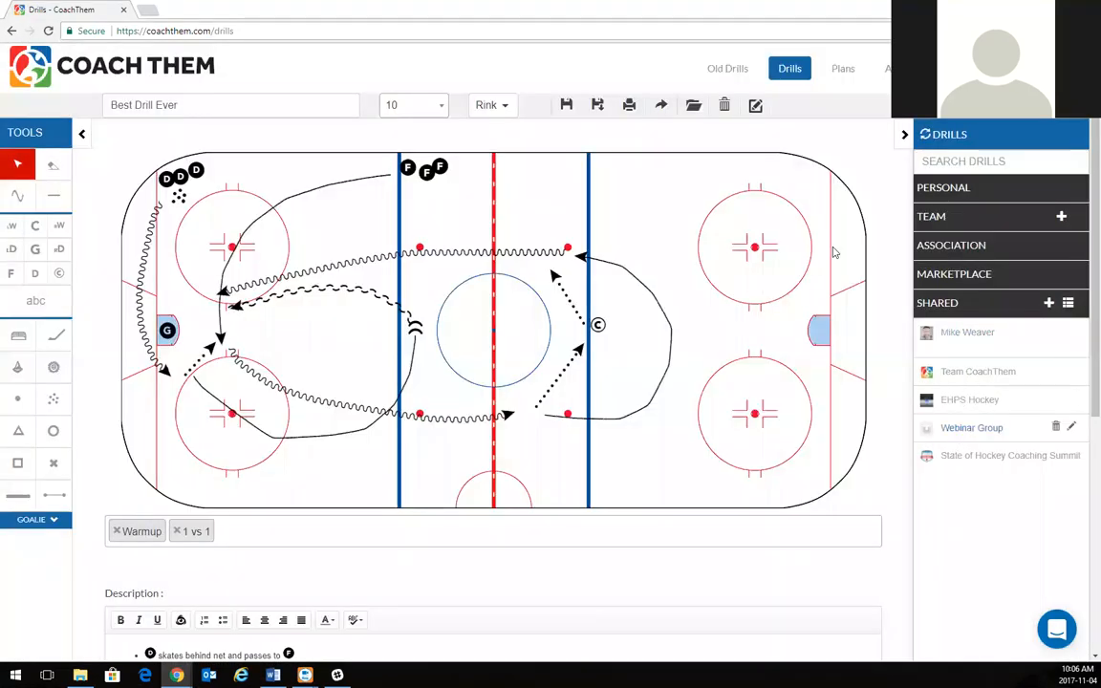
# Load Best Drill Ever from Personal > Warmup and share it with Webinar Group, edit allowed.
pyautogui.click(968, 192)
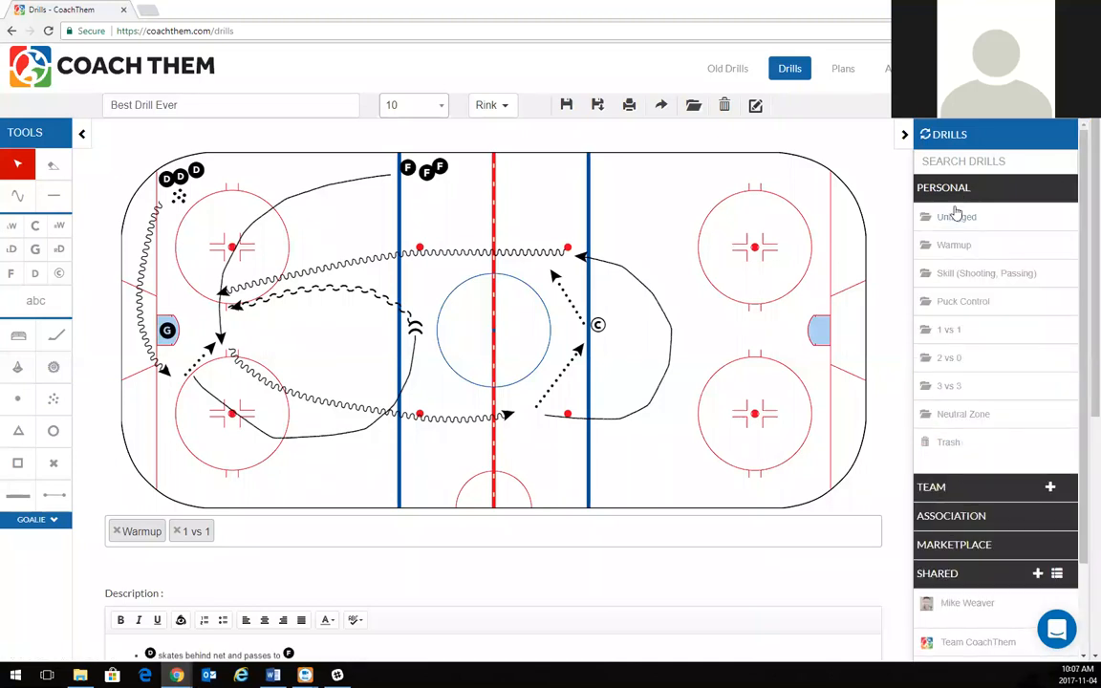
pyautogui.click(968, 247)
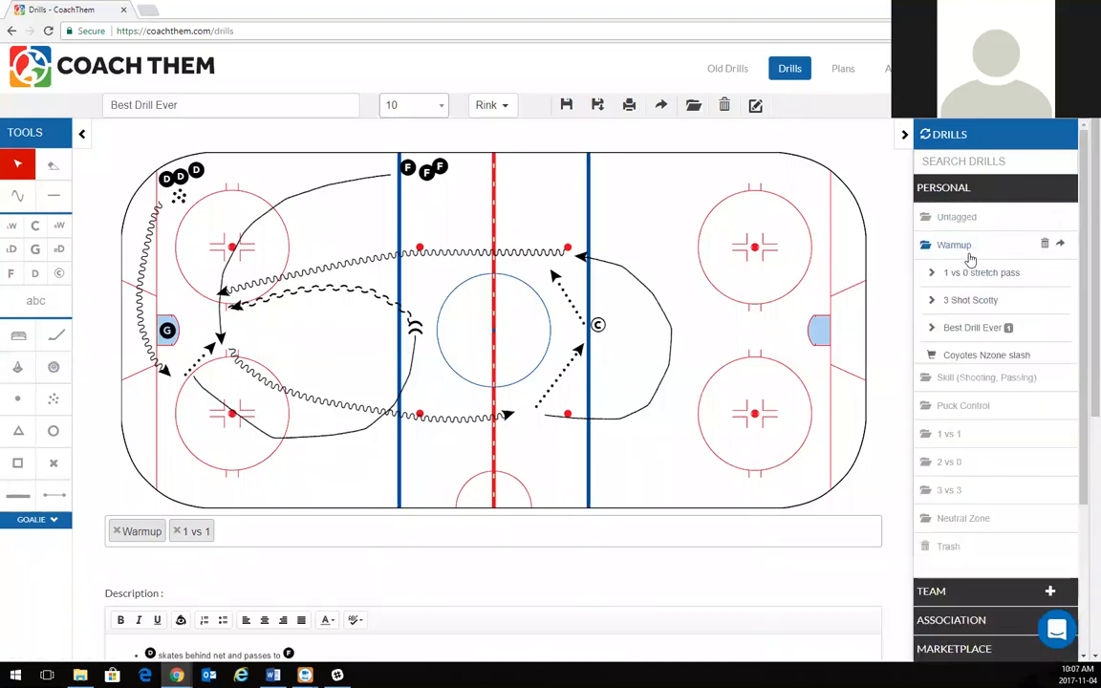
pyautogui.click(972, 327)
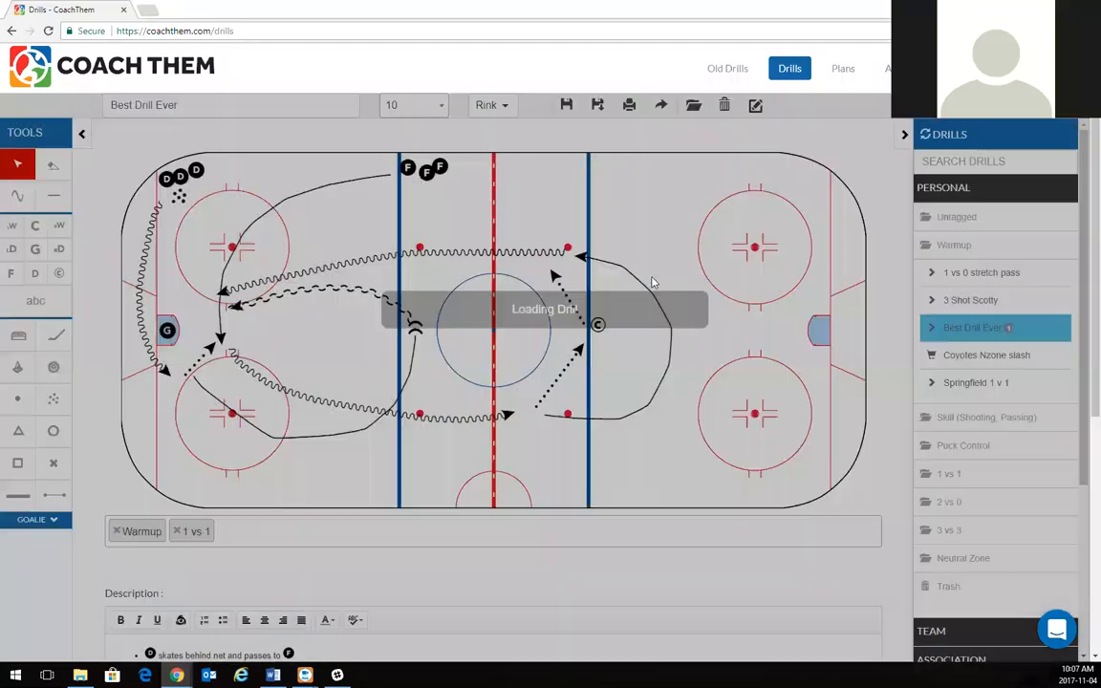
pyautogui.click(665, 112)
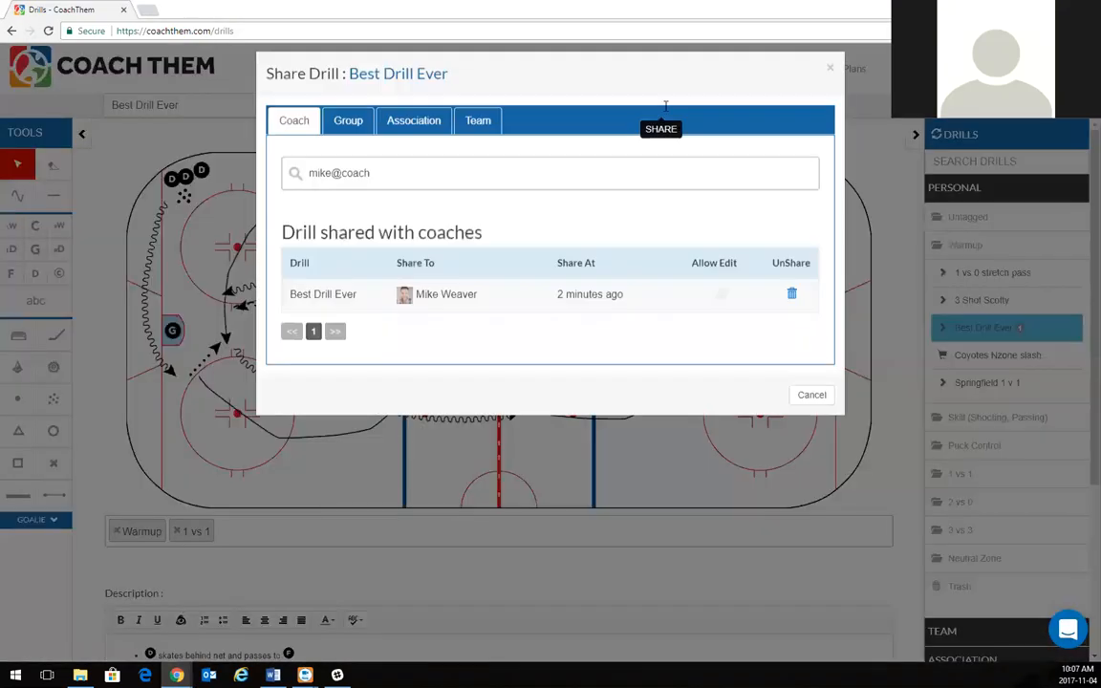
pyautogui.click(350, 135)
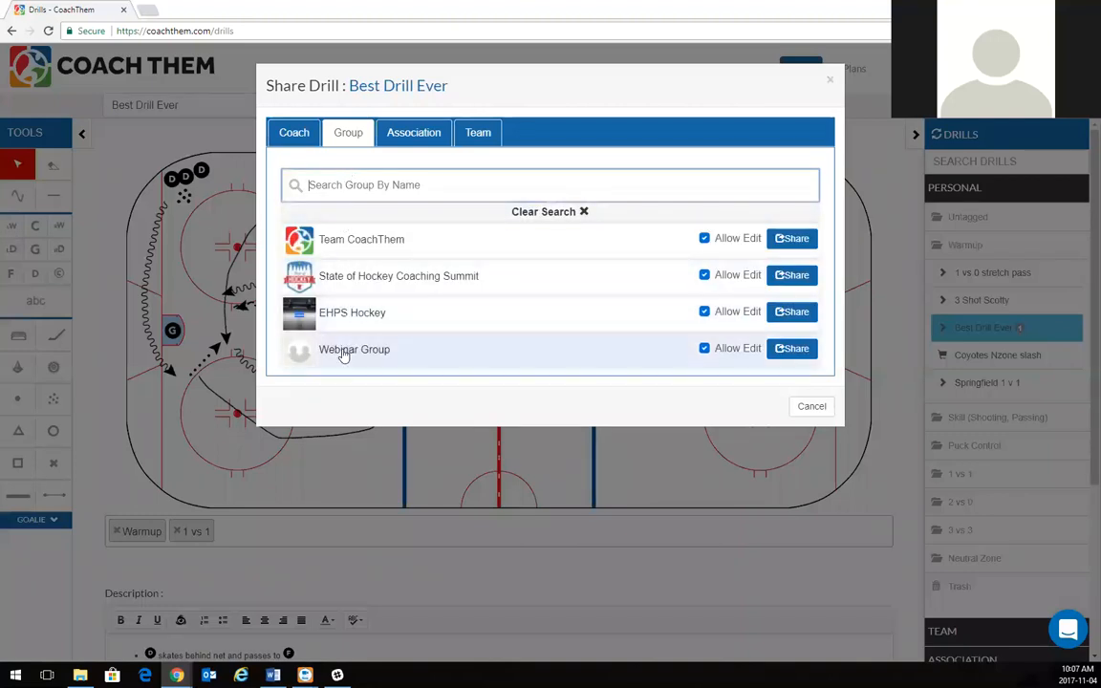
pyautogui.click(782, 352)
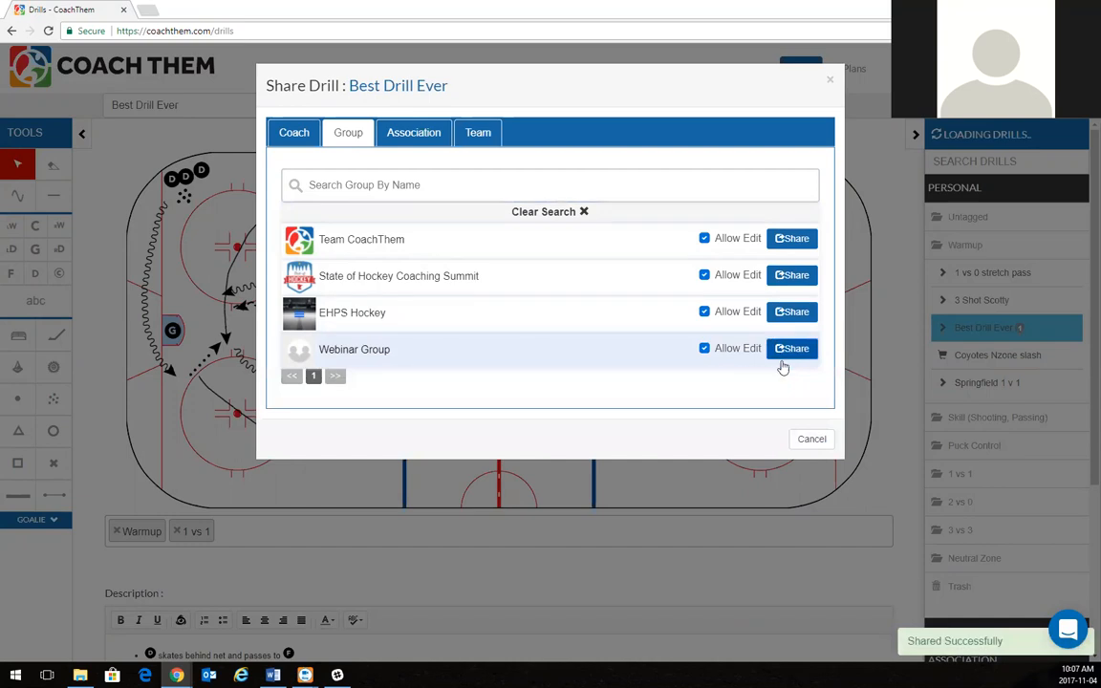
pyautogui.click(811, 439)
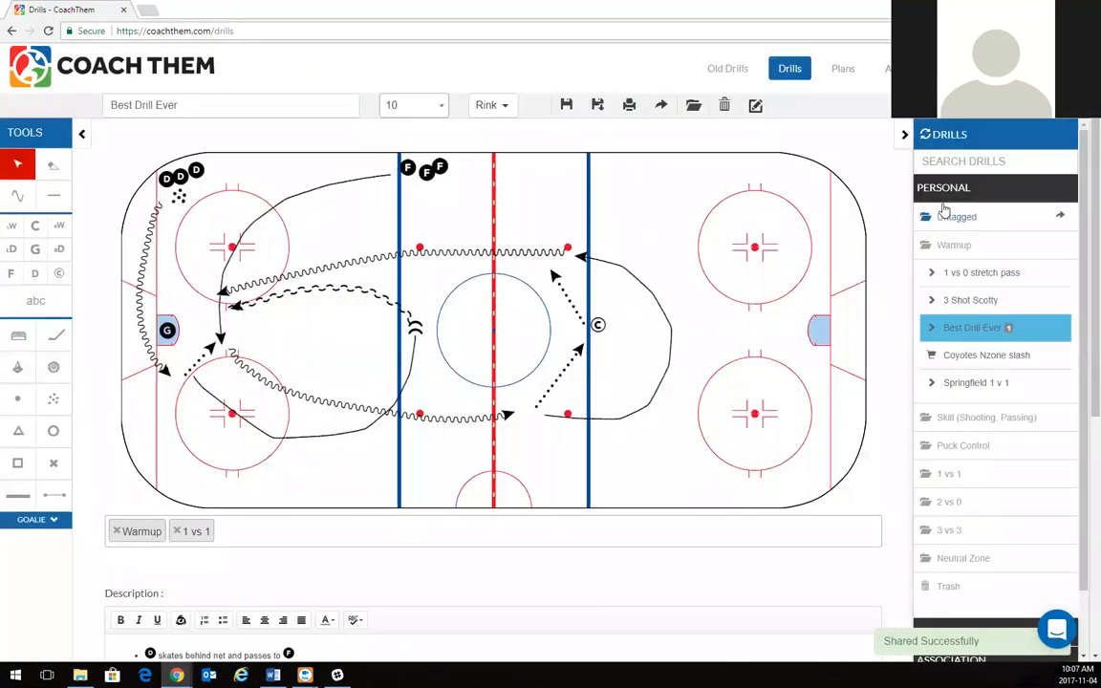
pyautogui.click(944, 194)
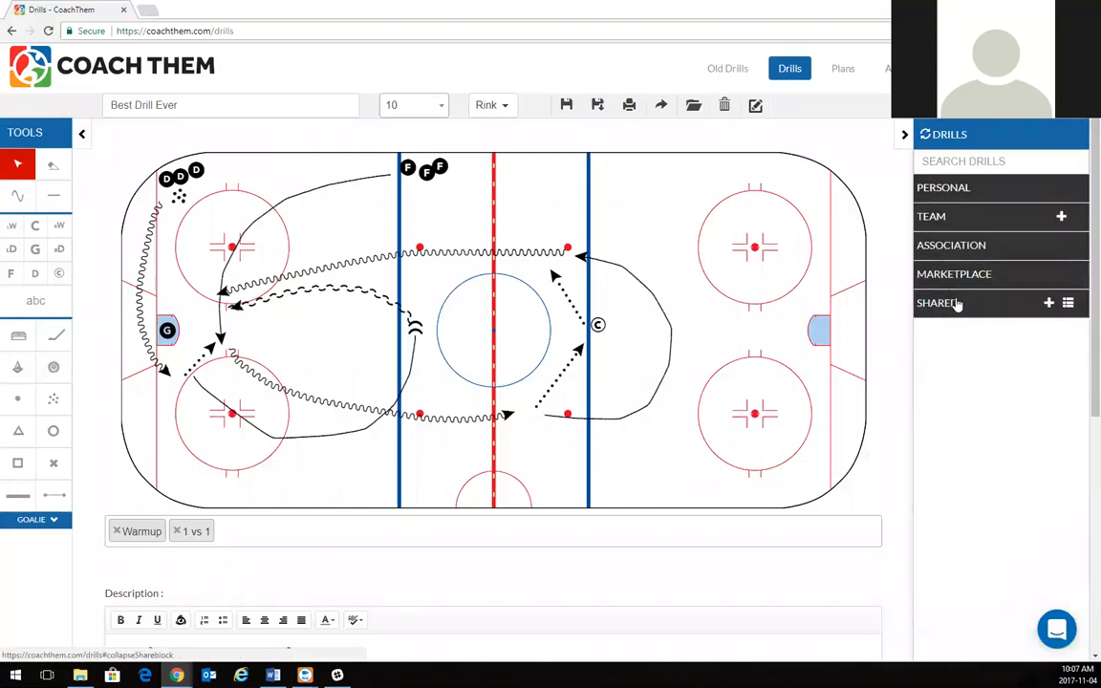
pyautogui.click(925, 139)
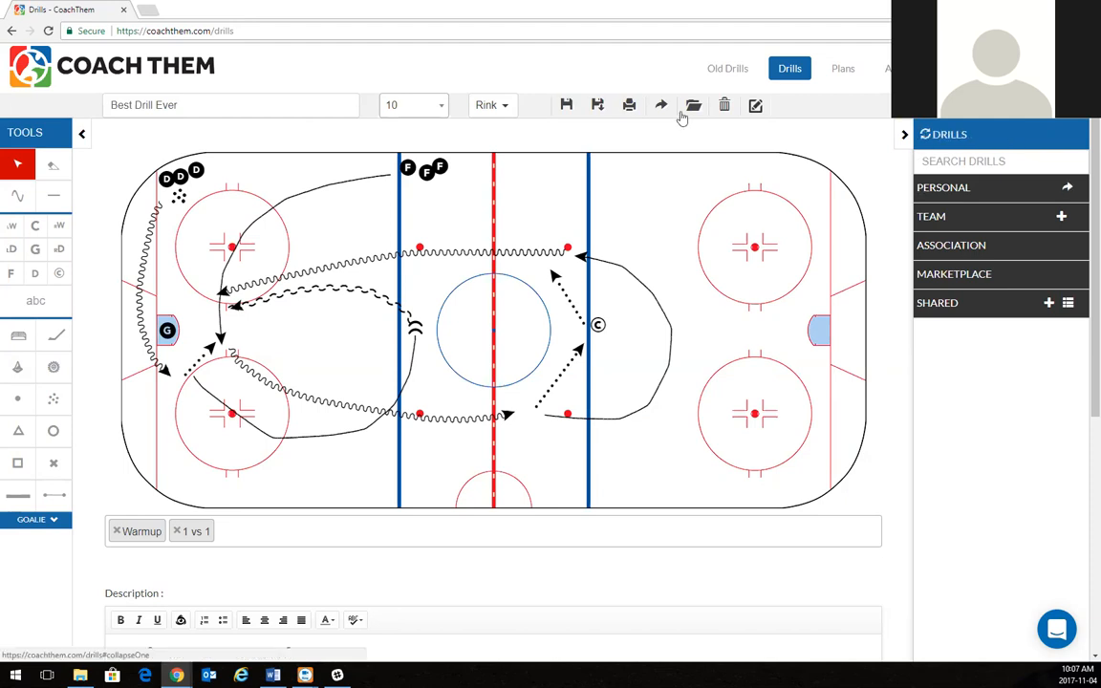
pyautogui.click(937, 303)
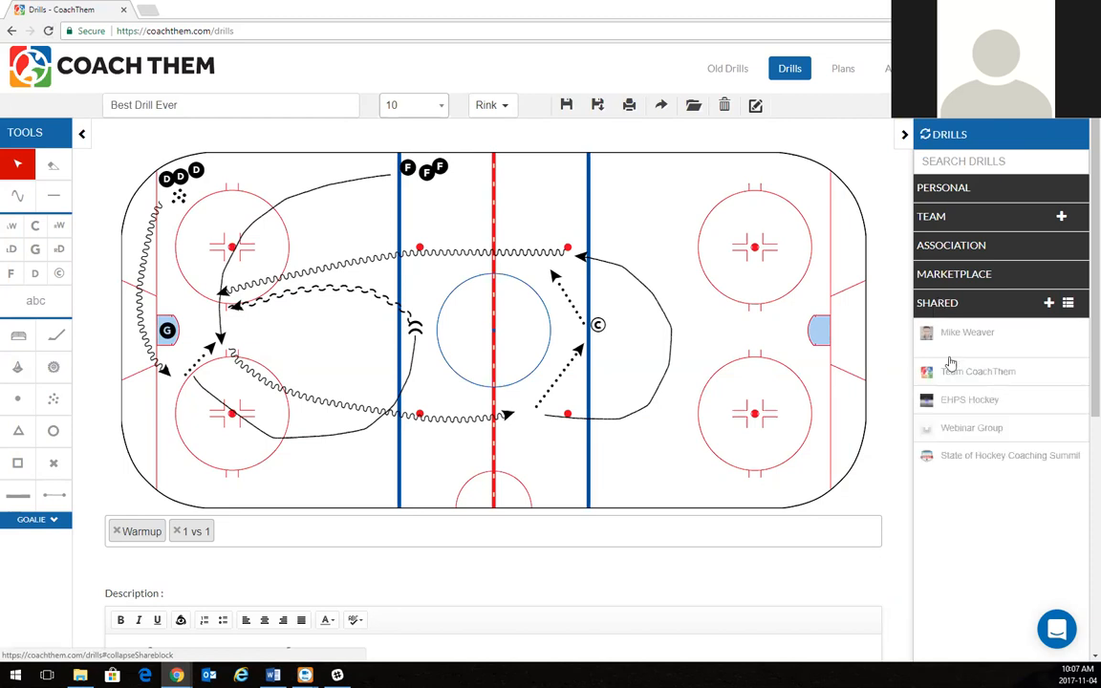
pyautogui.click(930, 431)
pyautogui.click(948, 483)
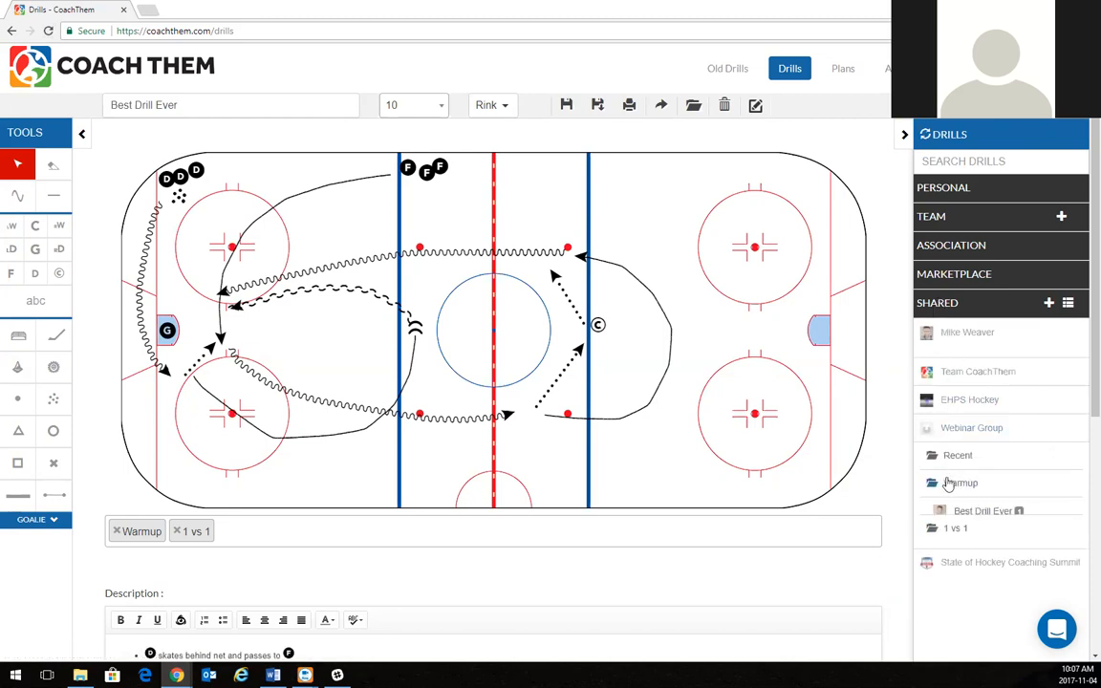
pyautogui.click(952, 545)
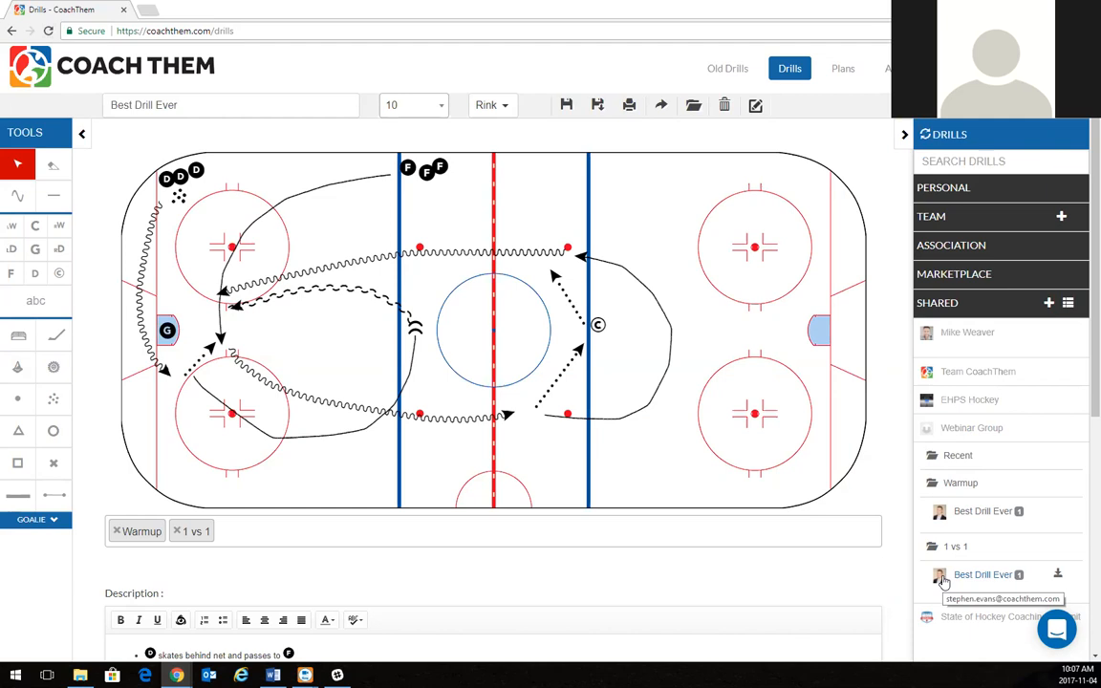
pyautogui.click(939, 308)
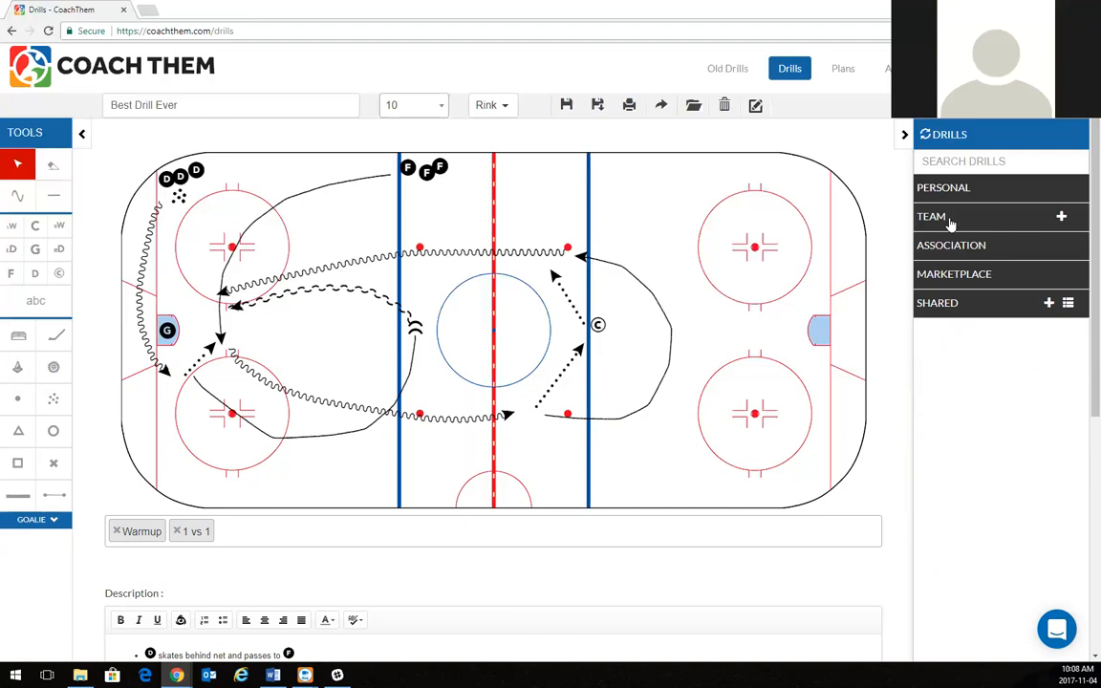
# Load Best Drill Ever from Personal > Warmup and share it with Team CoachThem, edit allowed.
pyautogui.click(947, 188)
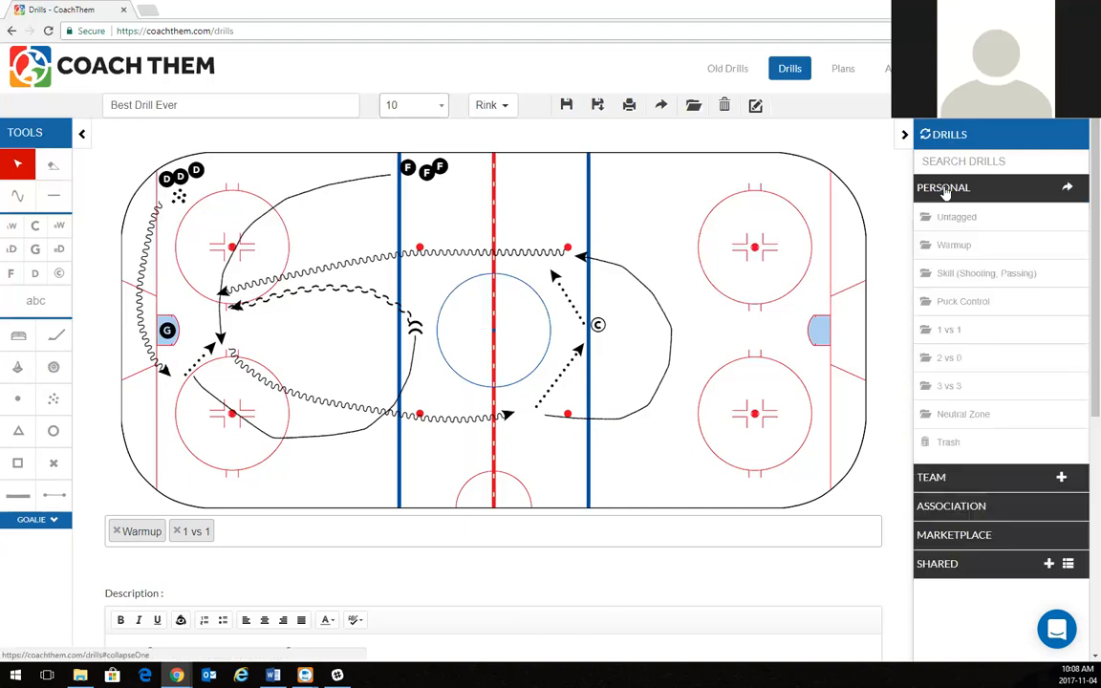
pyautogui.click(954, 246)
pyautogui.click(948, 327)
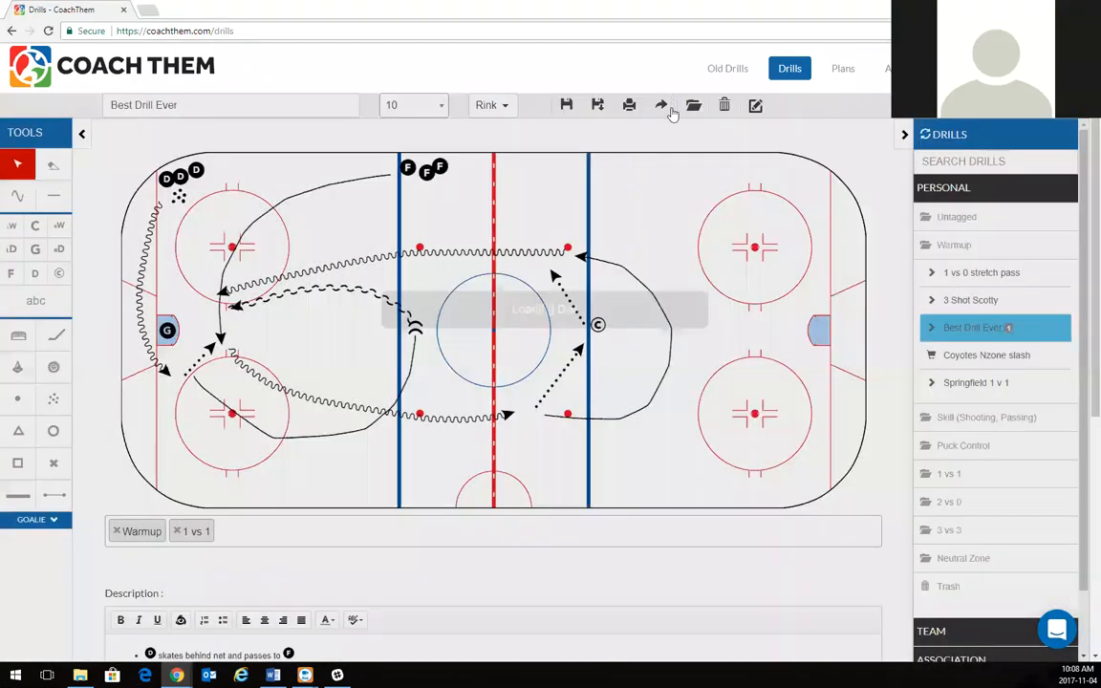
pyautogui.click(664, 107)
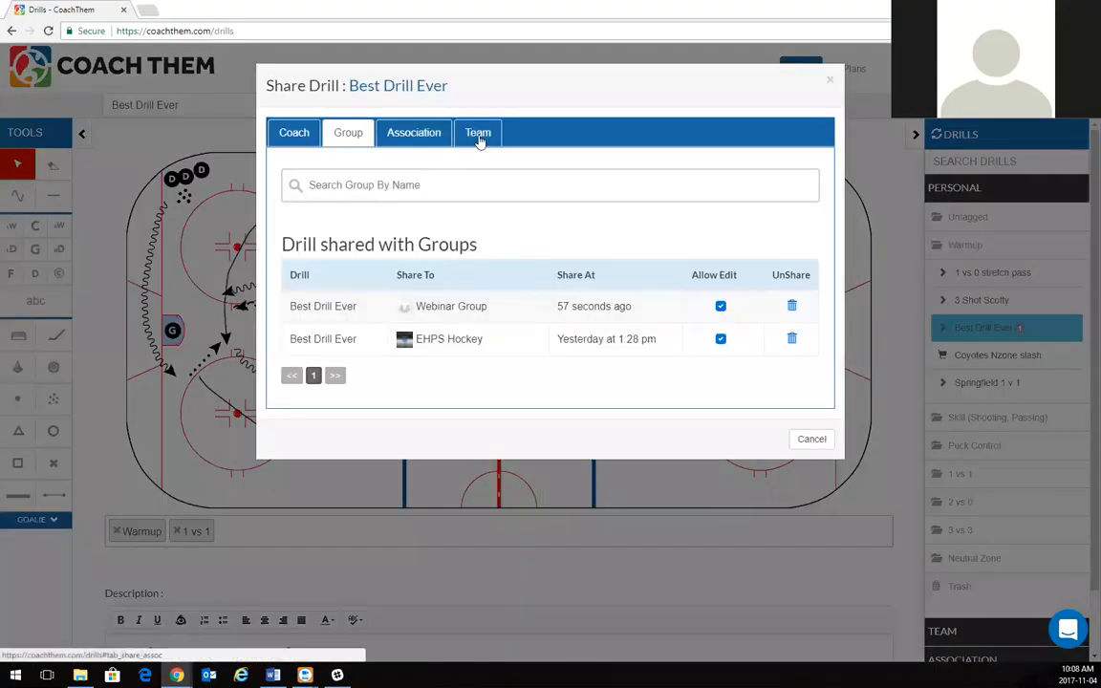
pyautogui.click(483, 136)
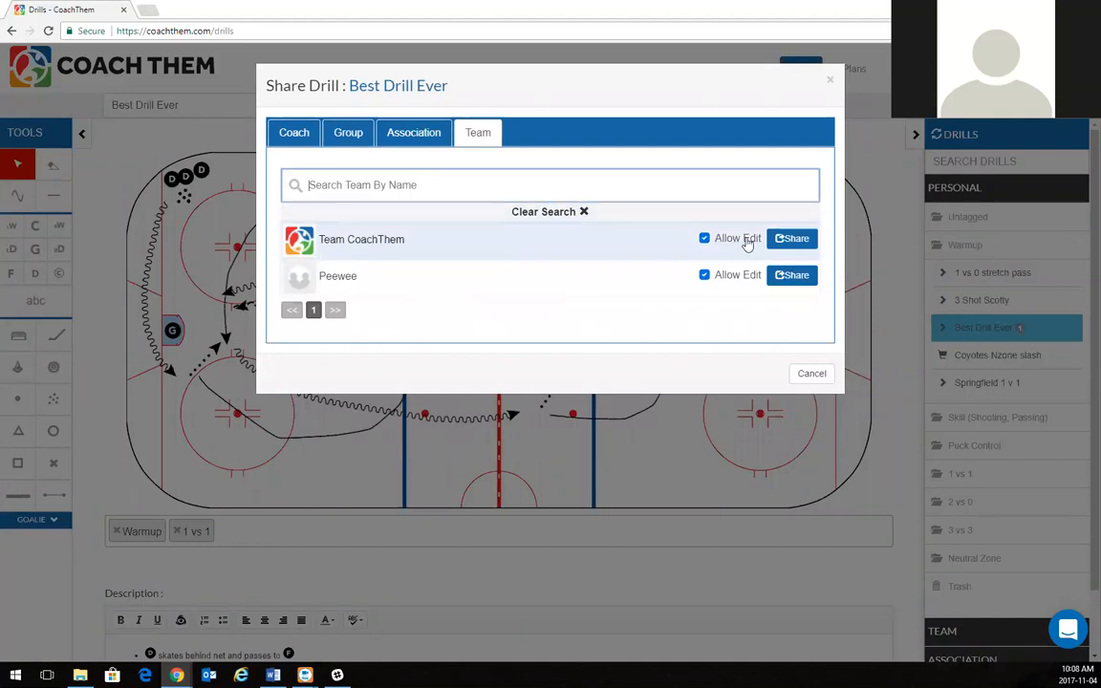
pyautogui.click(784, 241)
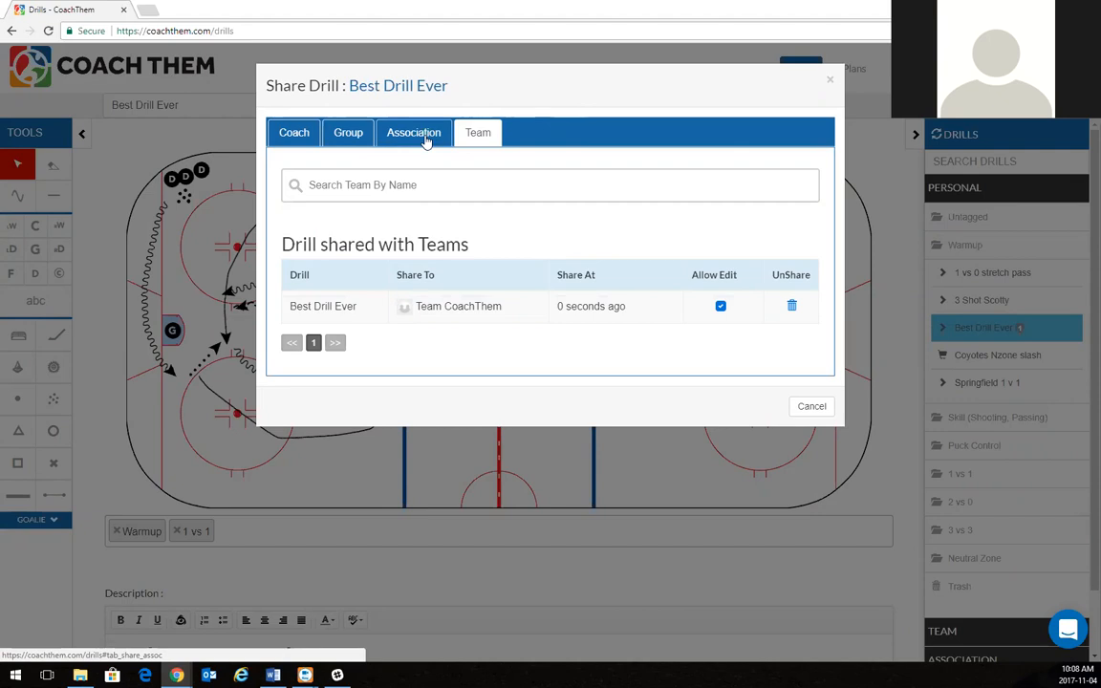
pyautogui.click(830, 86)
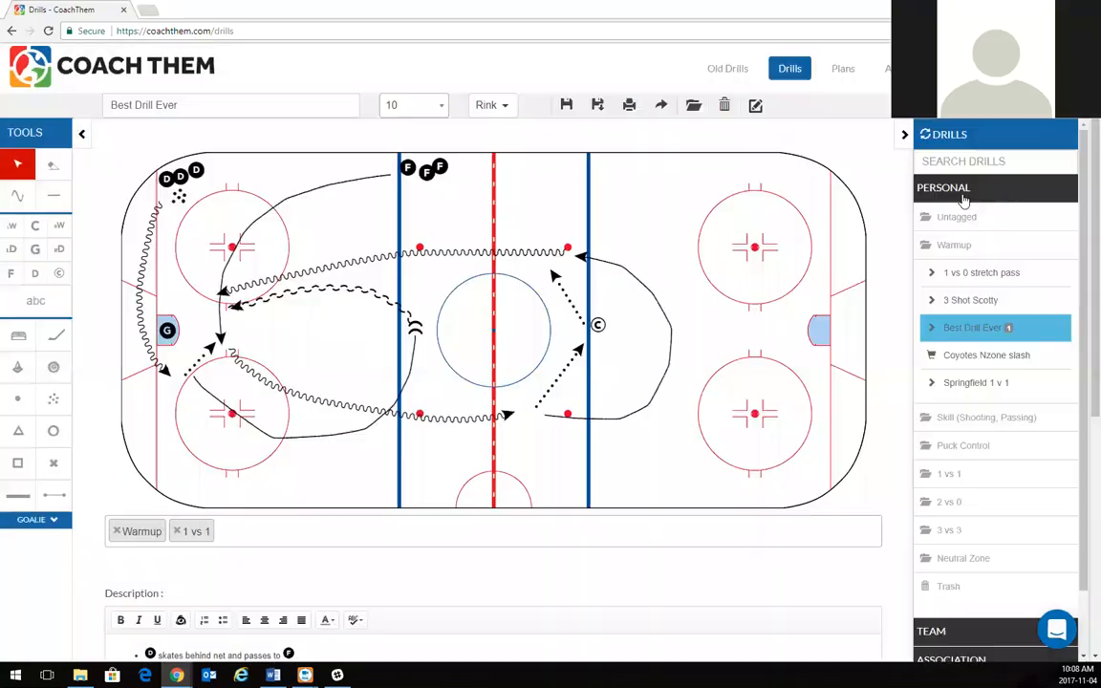
# Switch to the Plans page and open the Team > 1 vs 1 drill folder.
pyautogui.click(960, 190)
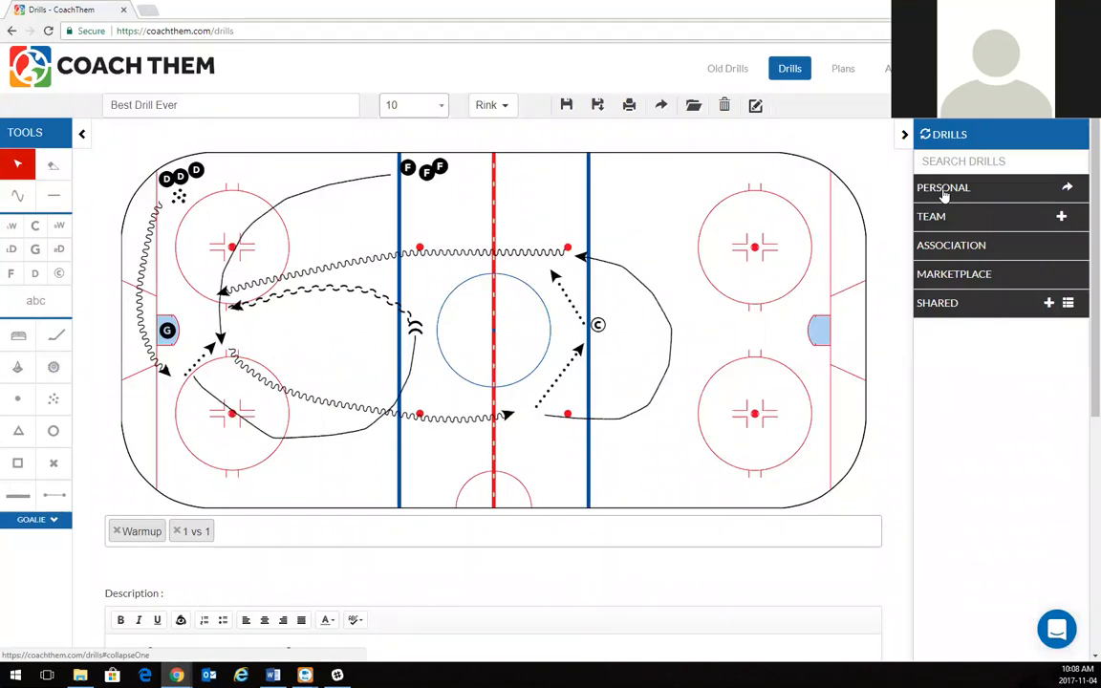
pyautogui.click(849, 78)
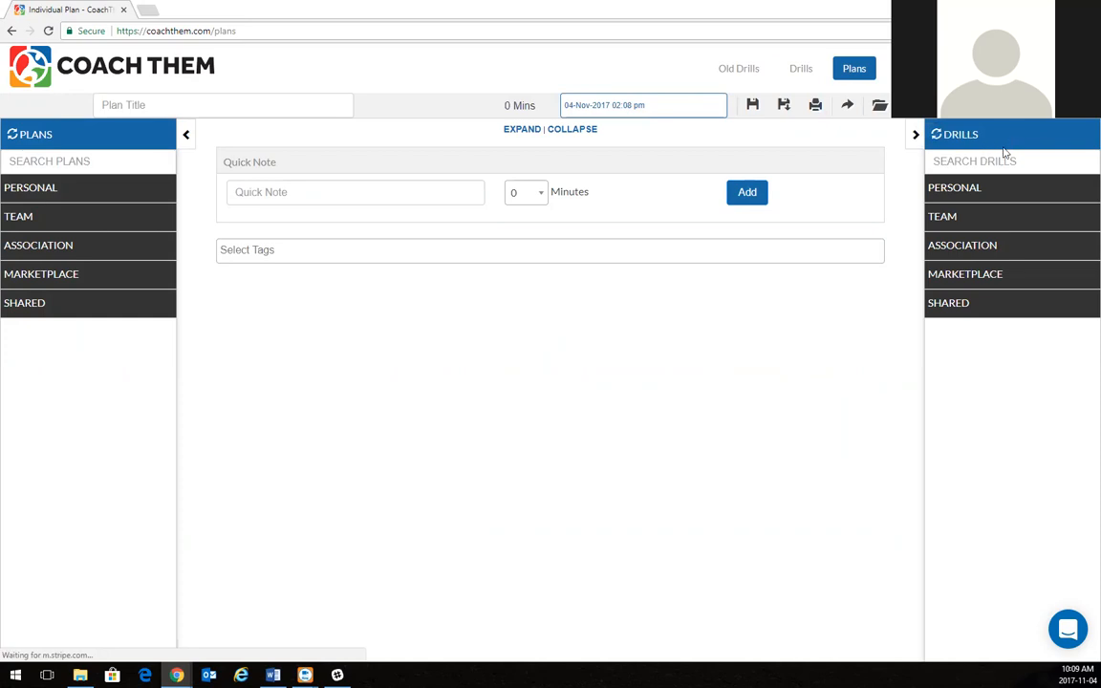
pyautogui.click(952, 218)
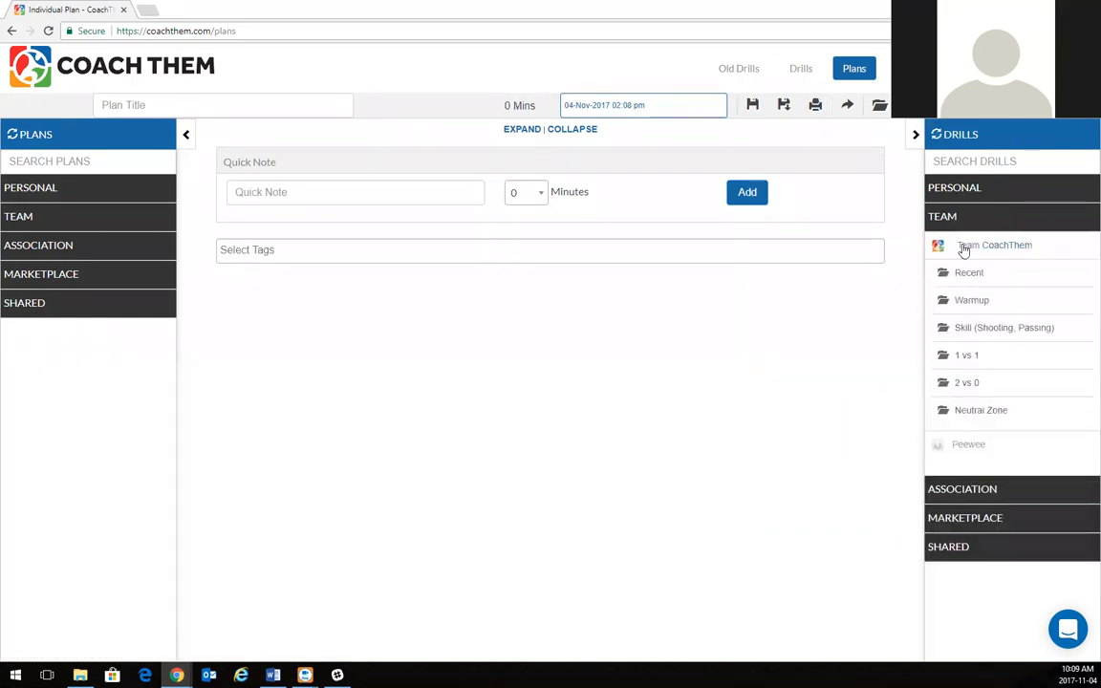
pyautogui.click(960, 356)
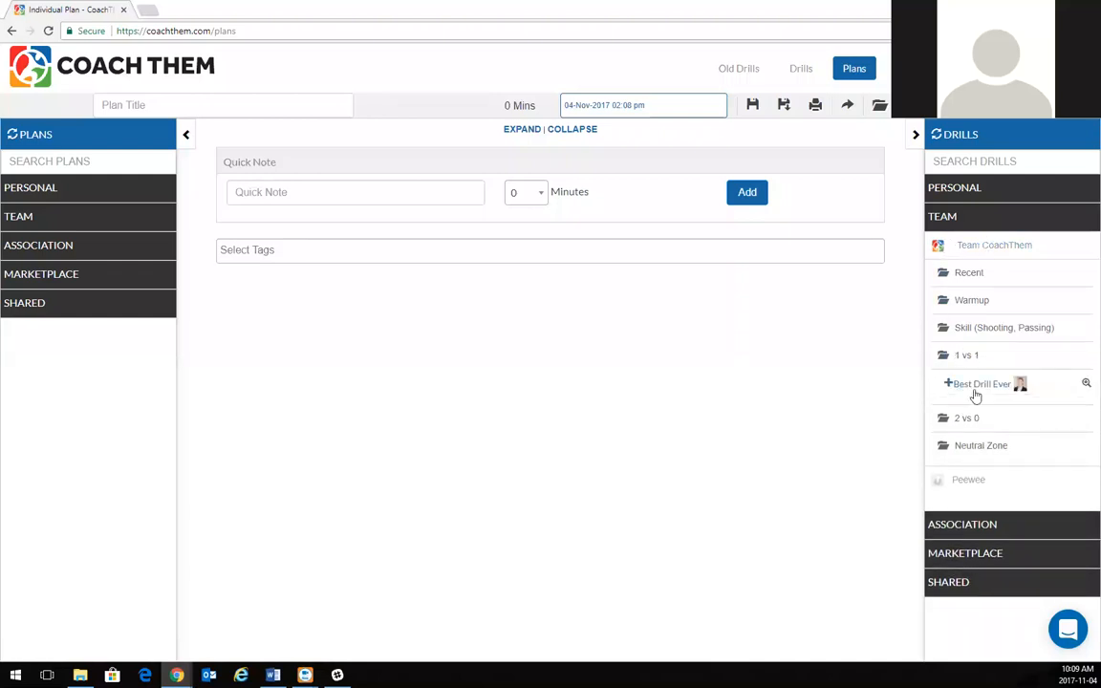
# Find Best Drill Ever under Shared > Webinar Group > 1 vs 1, then collapse the folders.
pyautogui.click(949, 220)
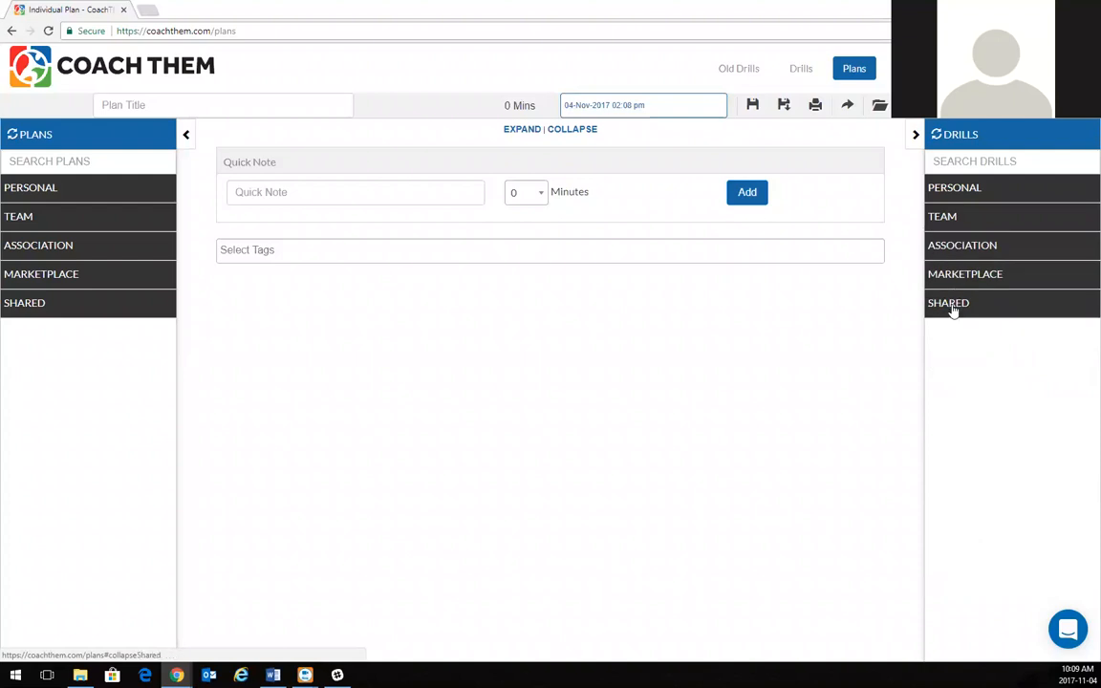
pyautogui.click(953, 307)
pyautogui.click(972, 430)
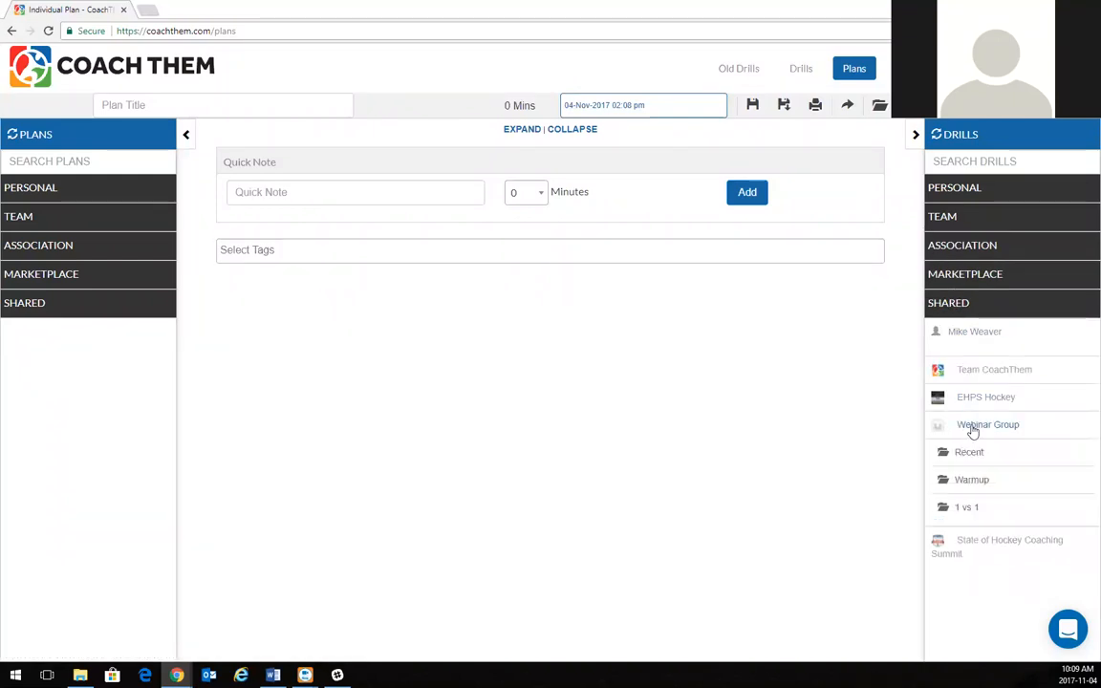
pyautogui.click(979, 509)
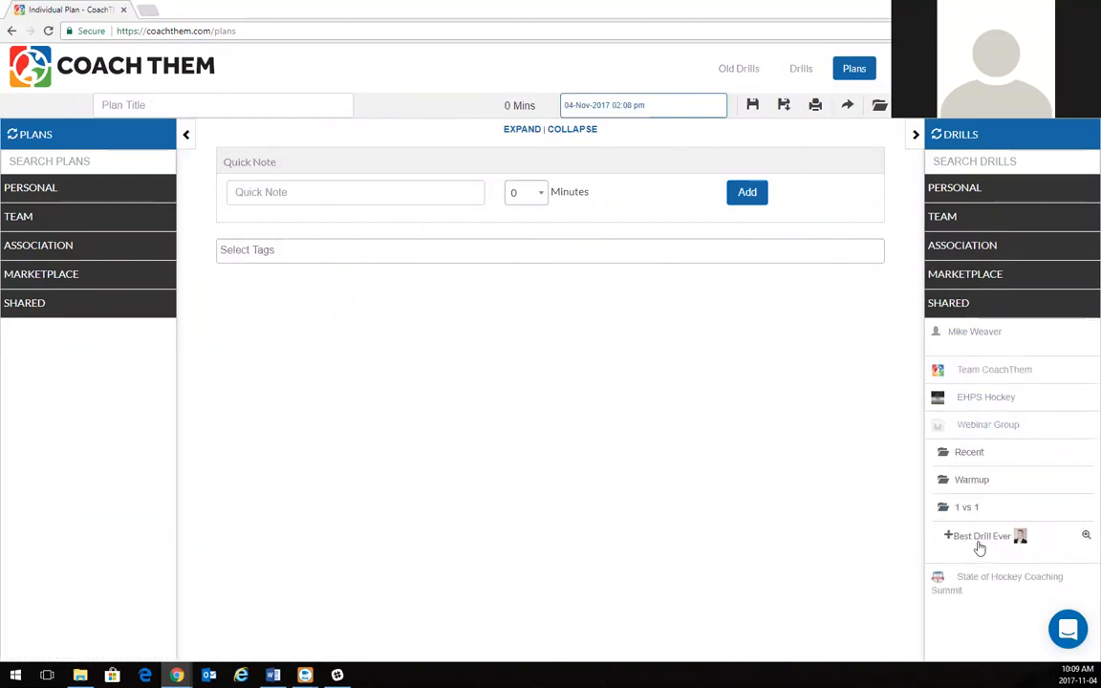
pyautogui.click(999, 425)
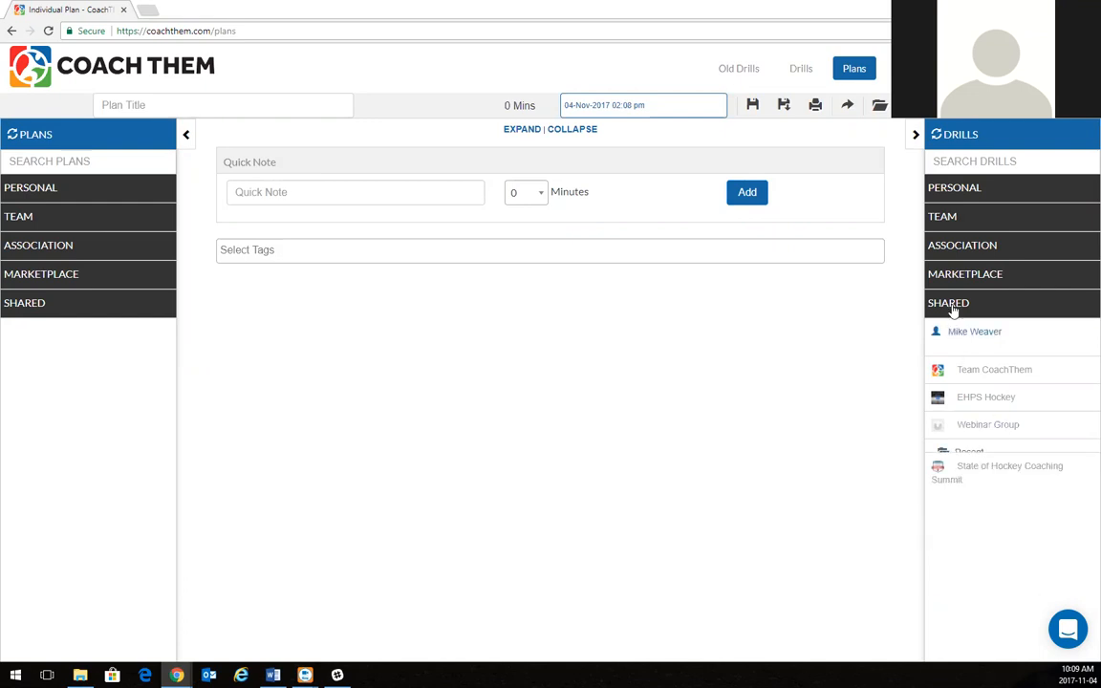
pyautogui.click(953, 308)
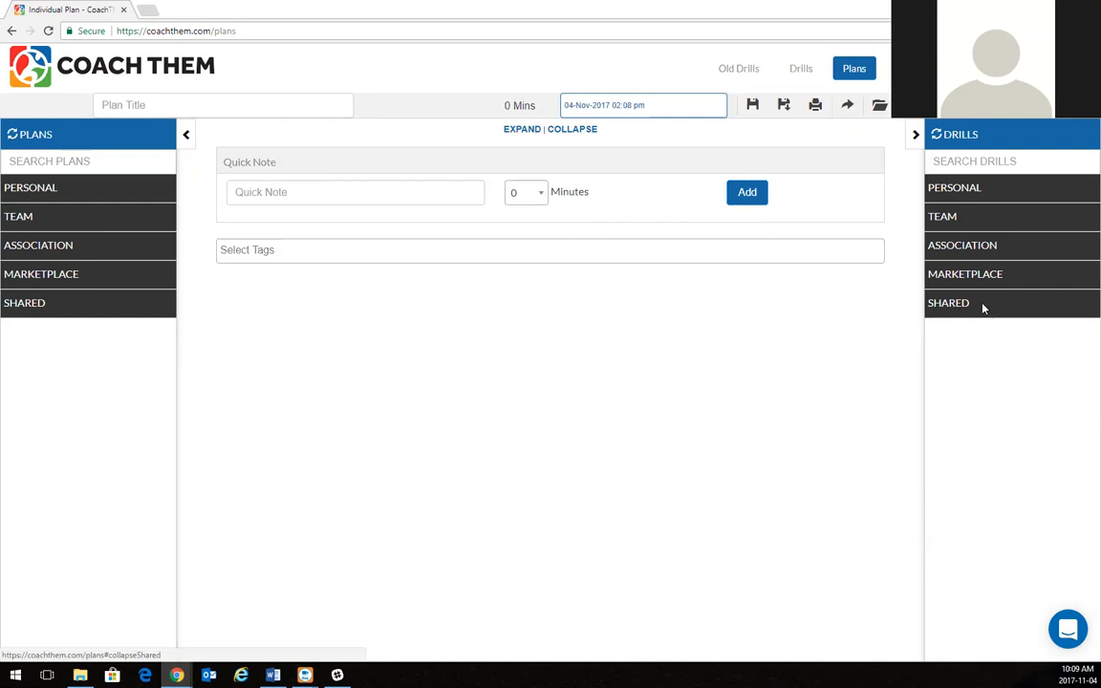
# Open the November 1st Practice plan from Personal > November.
pyautogui.click(31, 189)
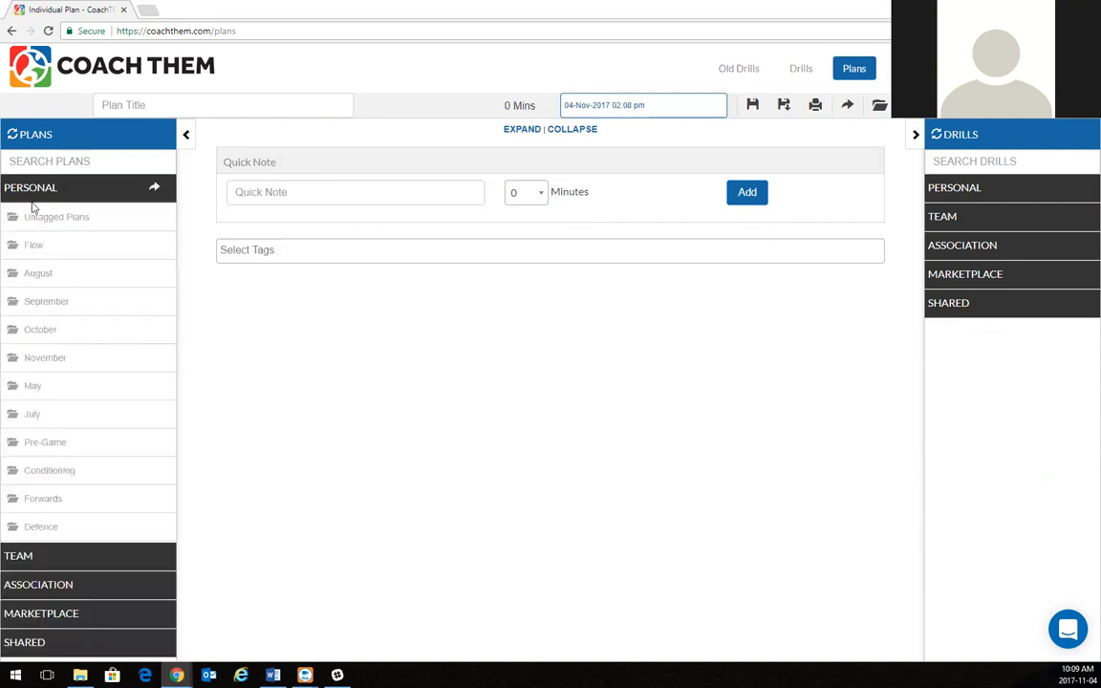
pyautogui.click(25, 361)
pyautogui.click(81, 390)
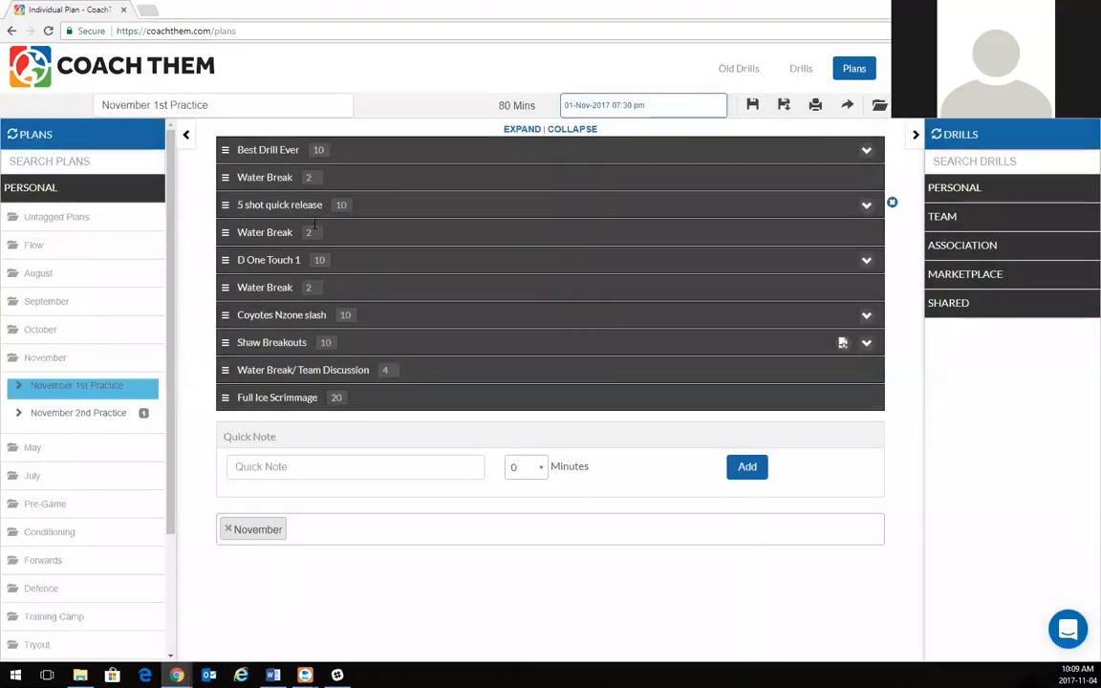
# Share the plan with Team CoachThem with Allow Edit unticked, then close the dialog.
pyautogui.click(842, 109)
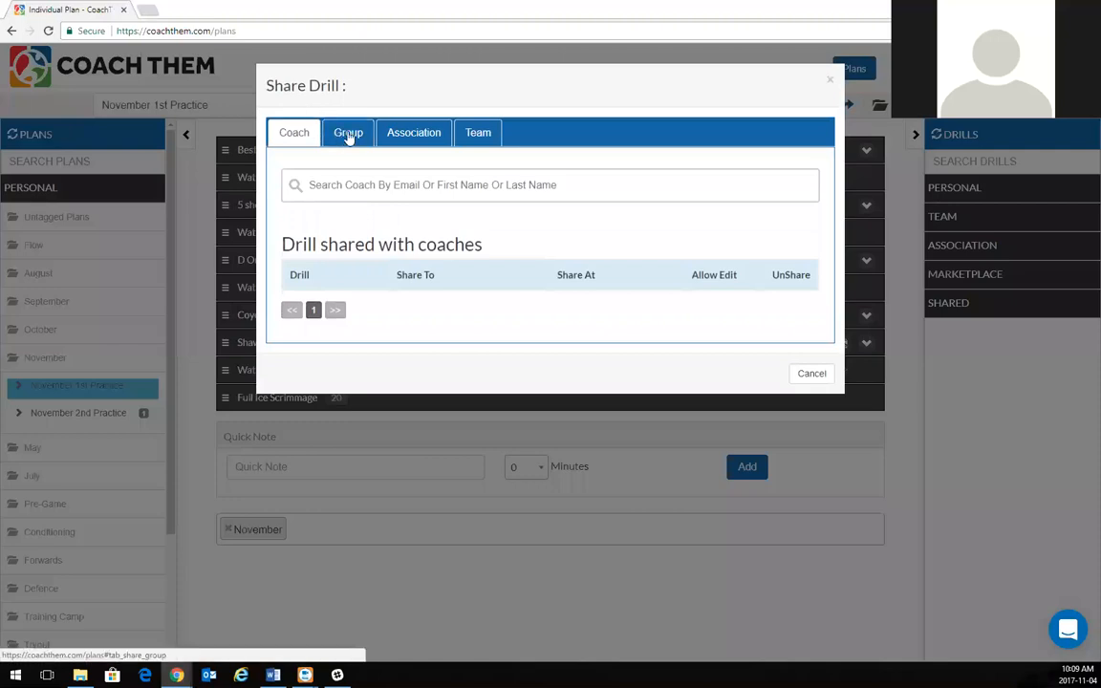
pyautogui.click(487, 136)
pyautogui.click(406, 180)
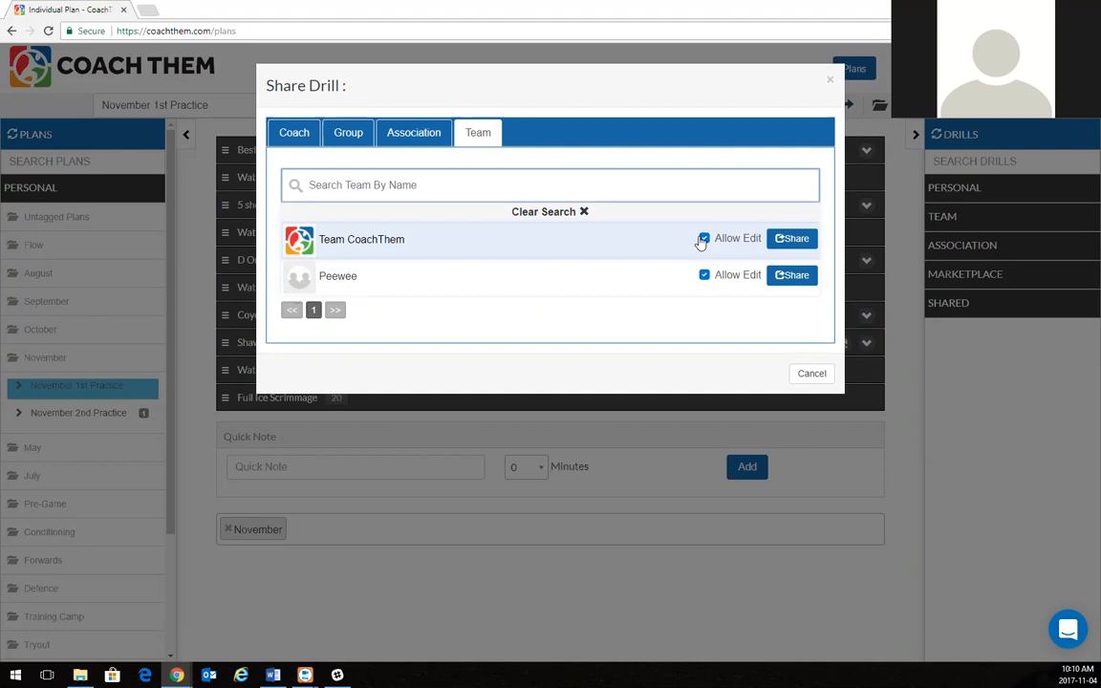
pyautogui.click(703, 239)
pyautogui.click(789, 241)
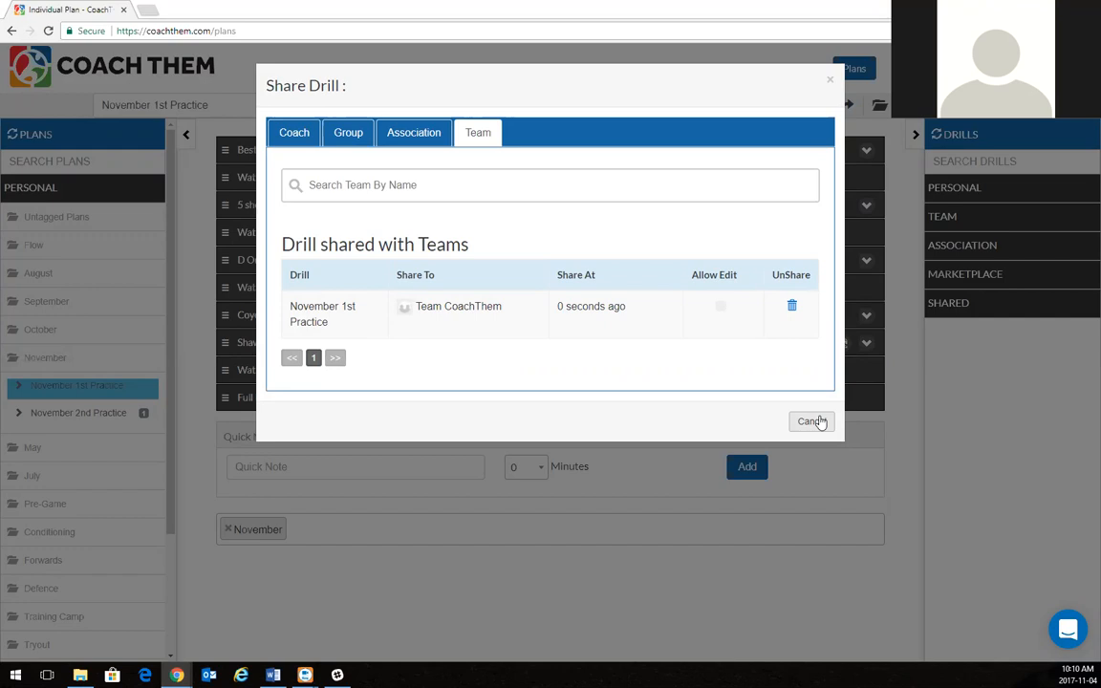
pyautogui.click(828, 422)
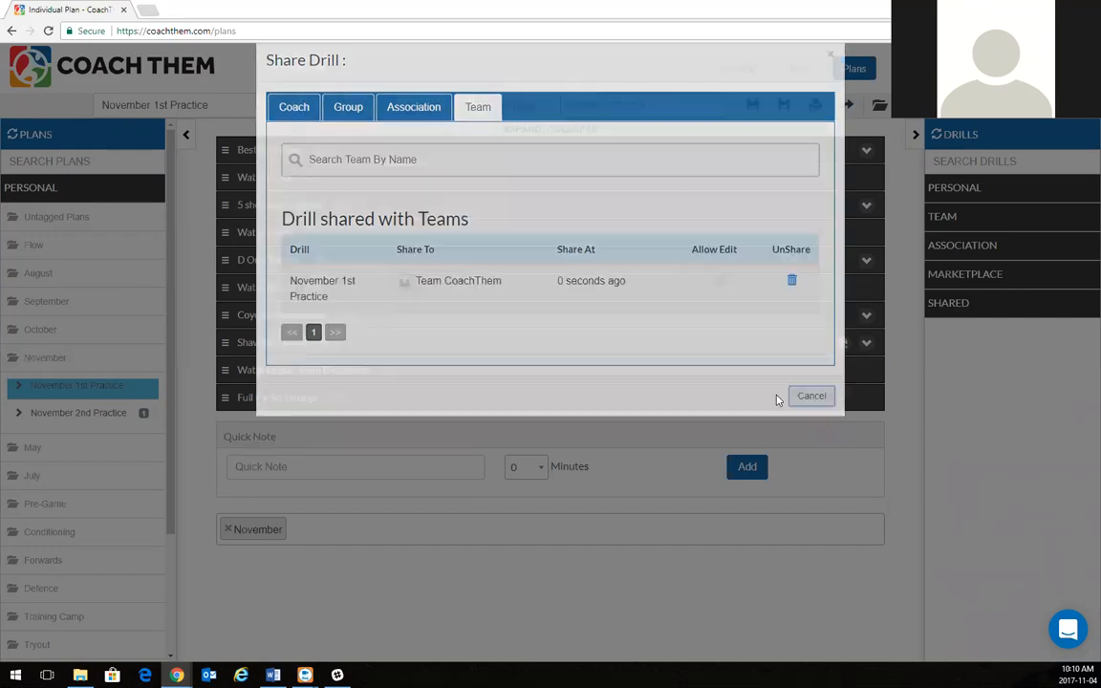
pyautogui.click(43, 185)
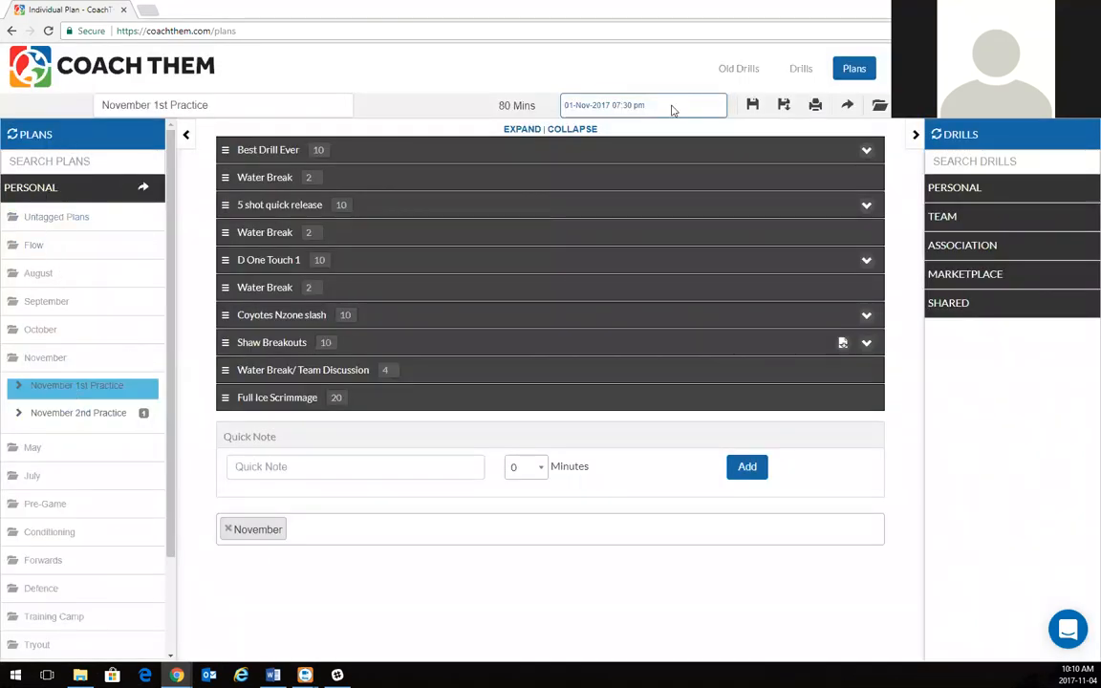
pyautogui.click(847, 105)
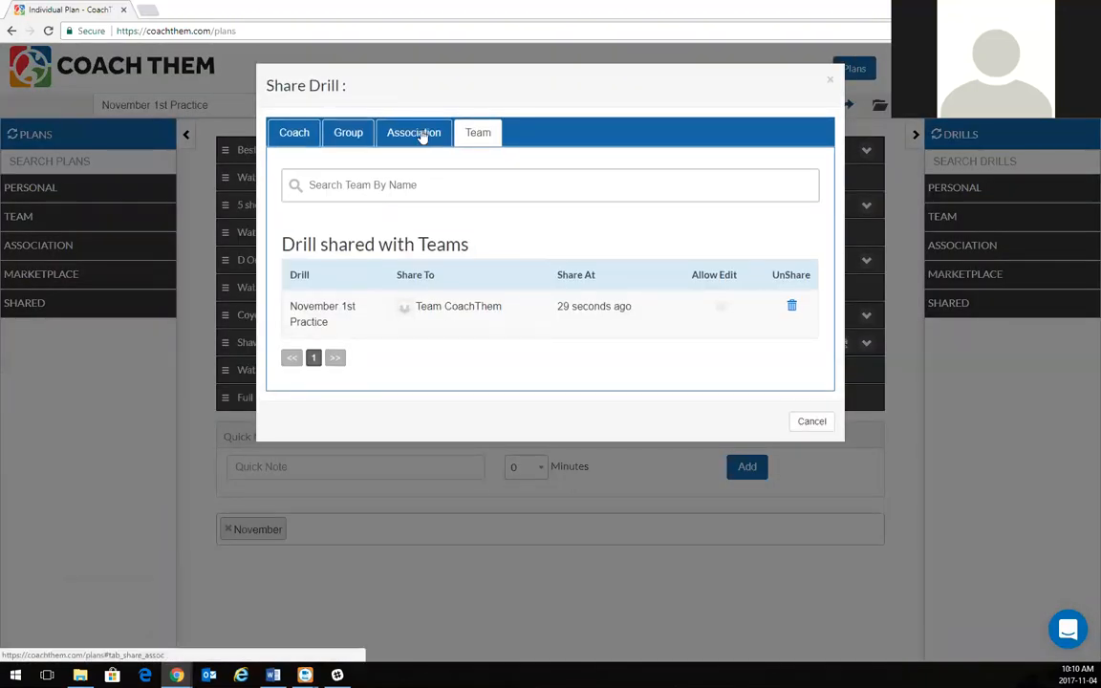
pyautogui.click(366, 137)
pyautogui.click(334, 183)
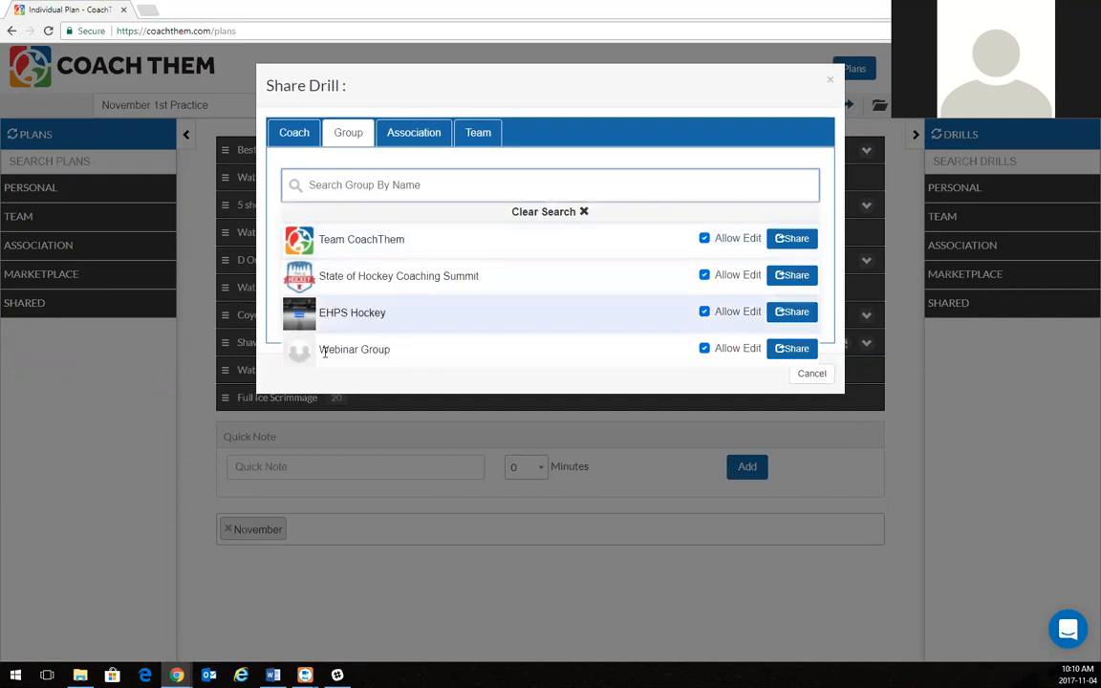
pyautogui.click(283, 138)
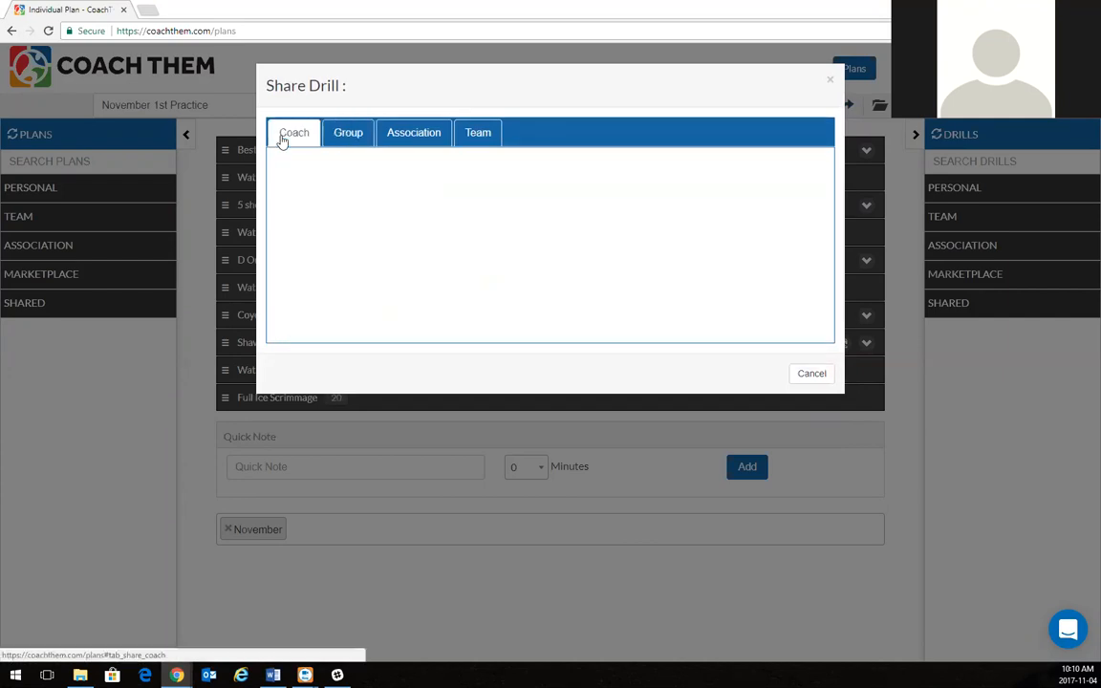
pyautogui.click(336, 184)
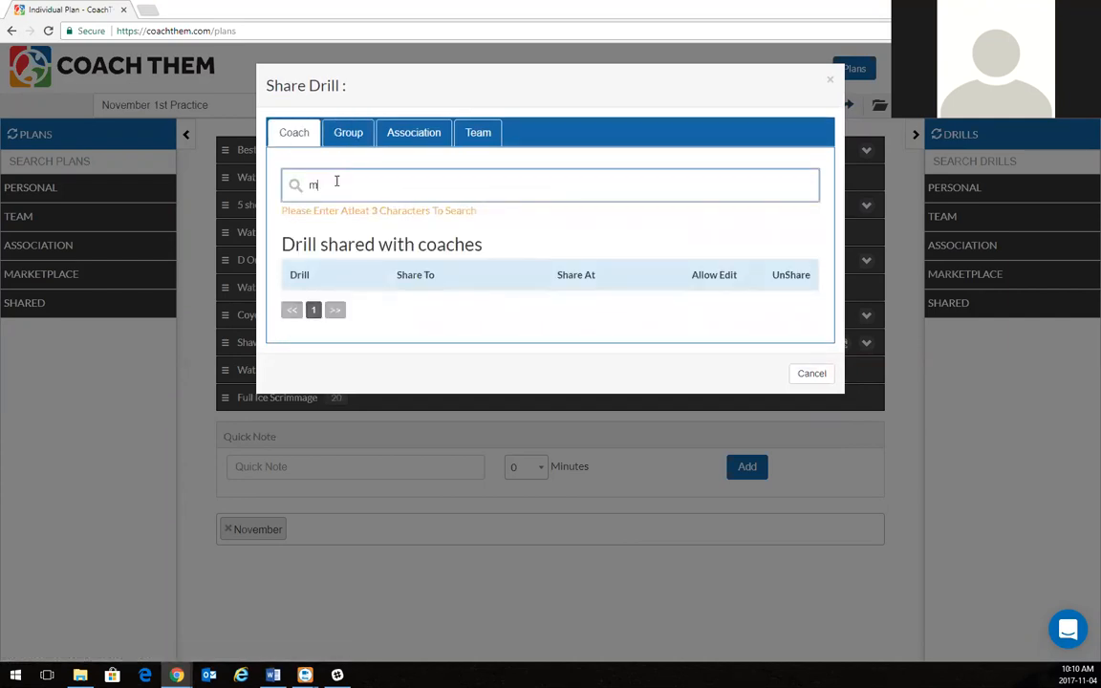
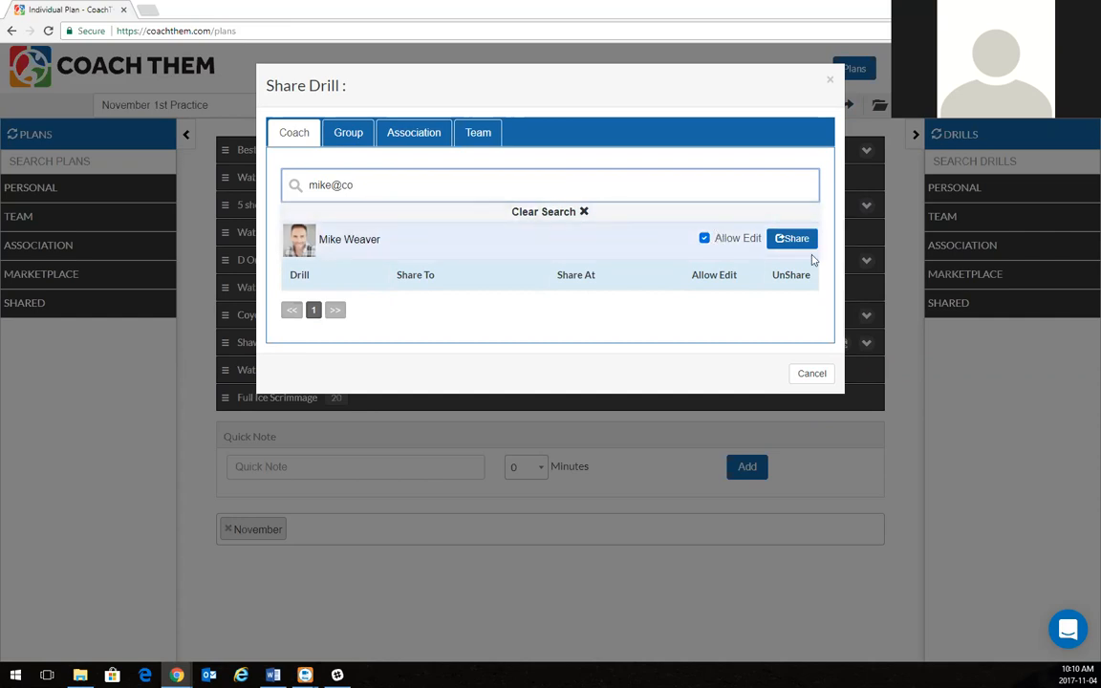
pyautogui.click(807, 373)
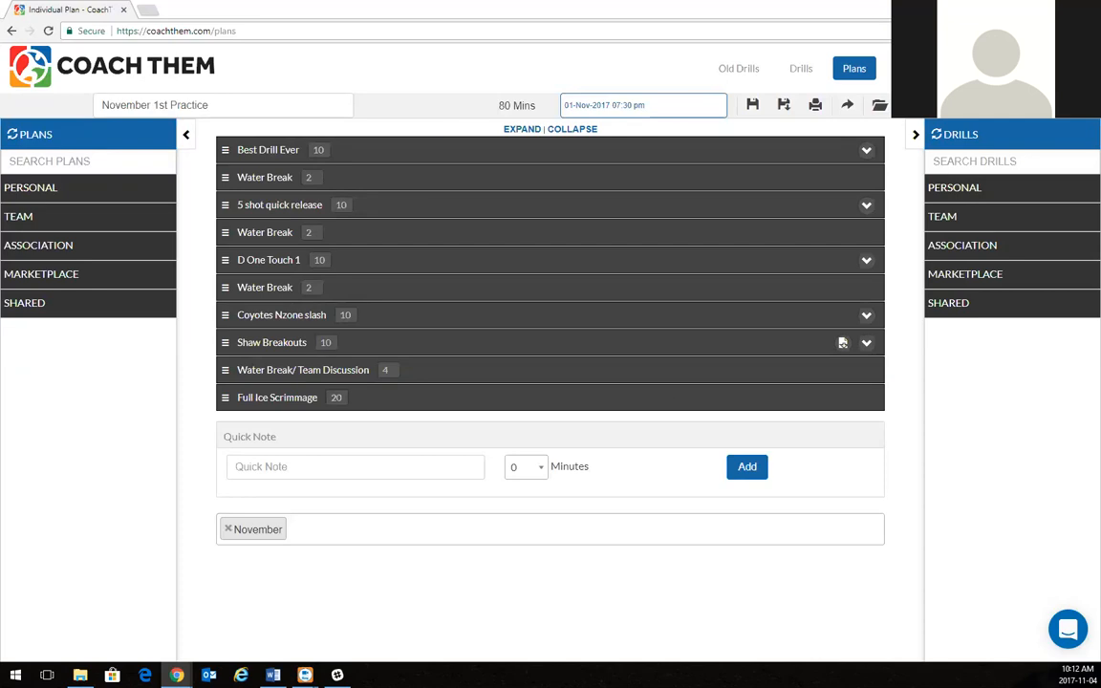
# Bring up the RingCentral Meetings webinar Chat window from the meeting controls.
pyautogui.click(583, 224)
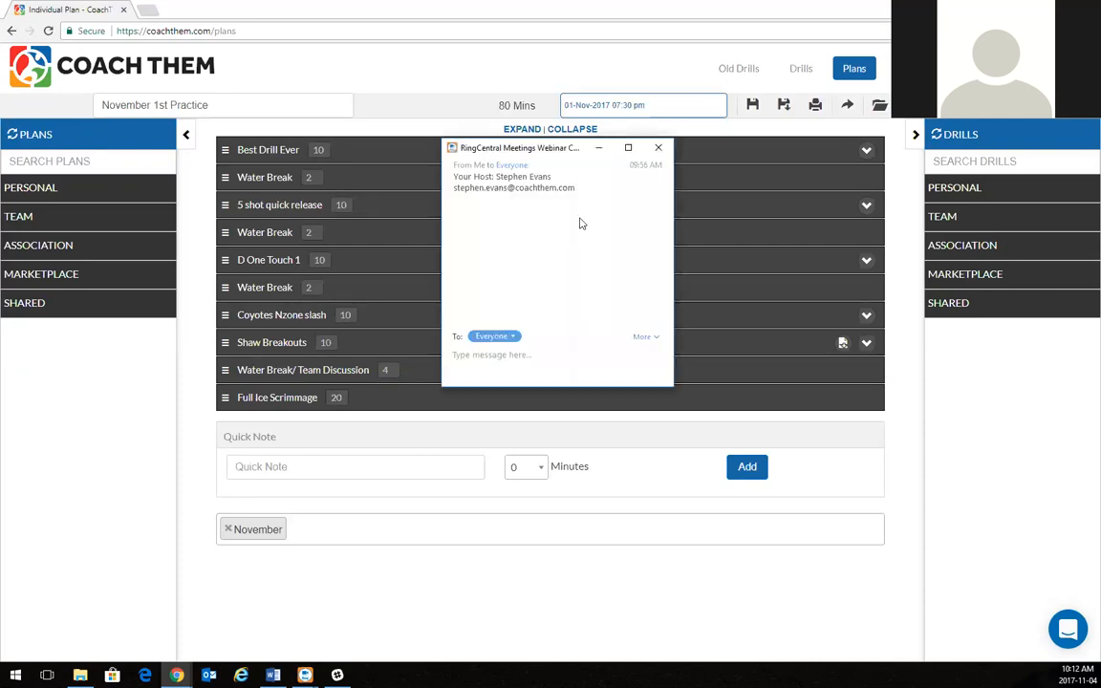